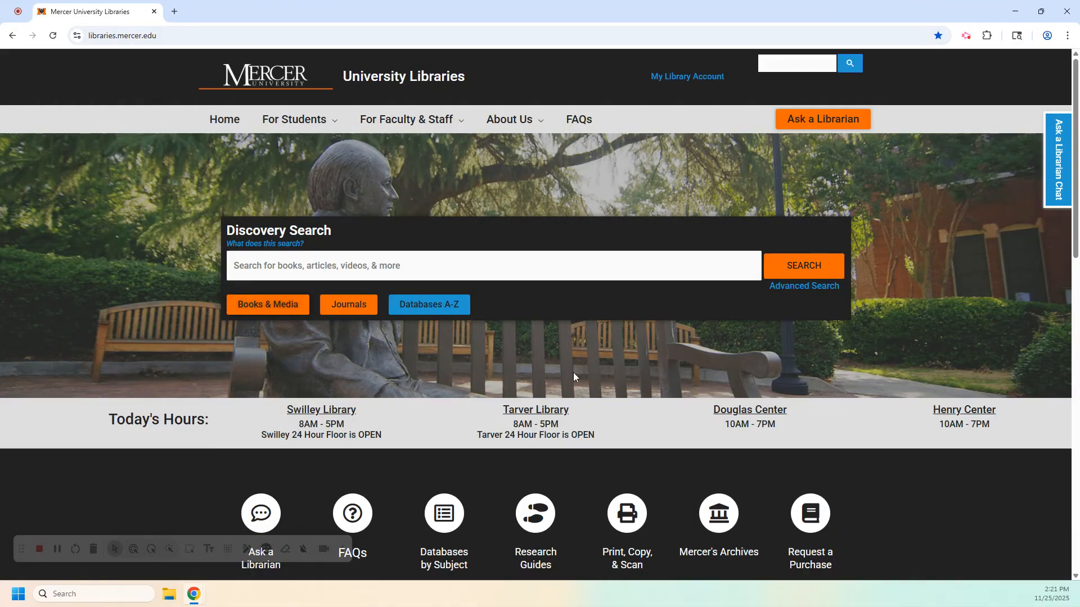
Step: Open the library's A-Z Databases list and narrow it to databases beginning with P
left_click(439, 315)
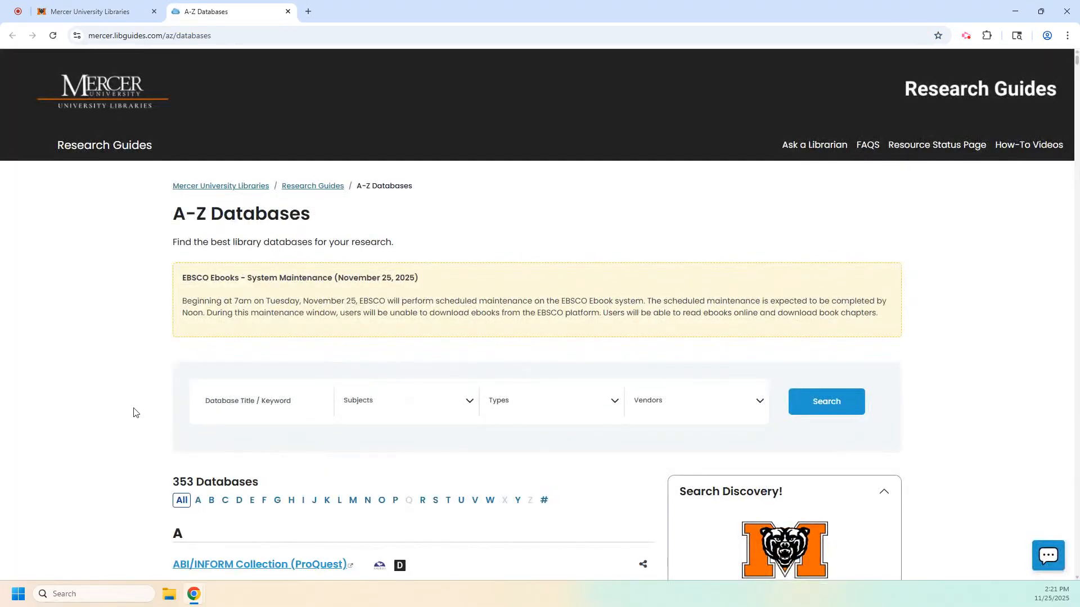
scroll(133, 410, "down", 3)
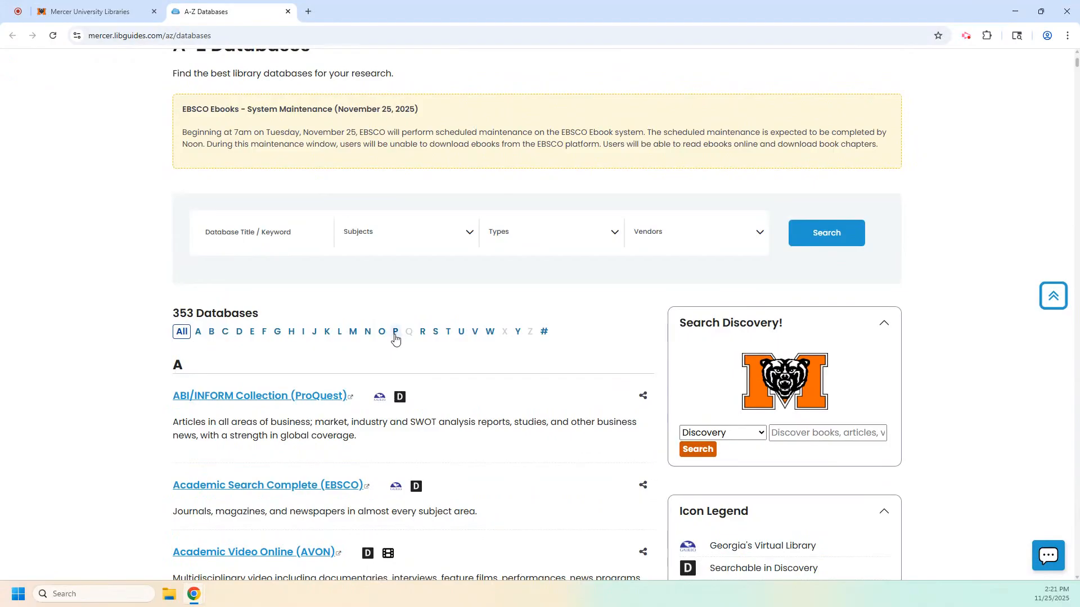
left_click(395, 335)
Step: Find PsycARTICLES (ProQuest) among the P databases and open it
scroll(143, 430, "down", 9)
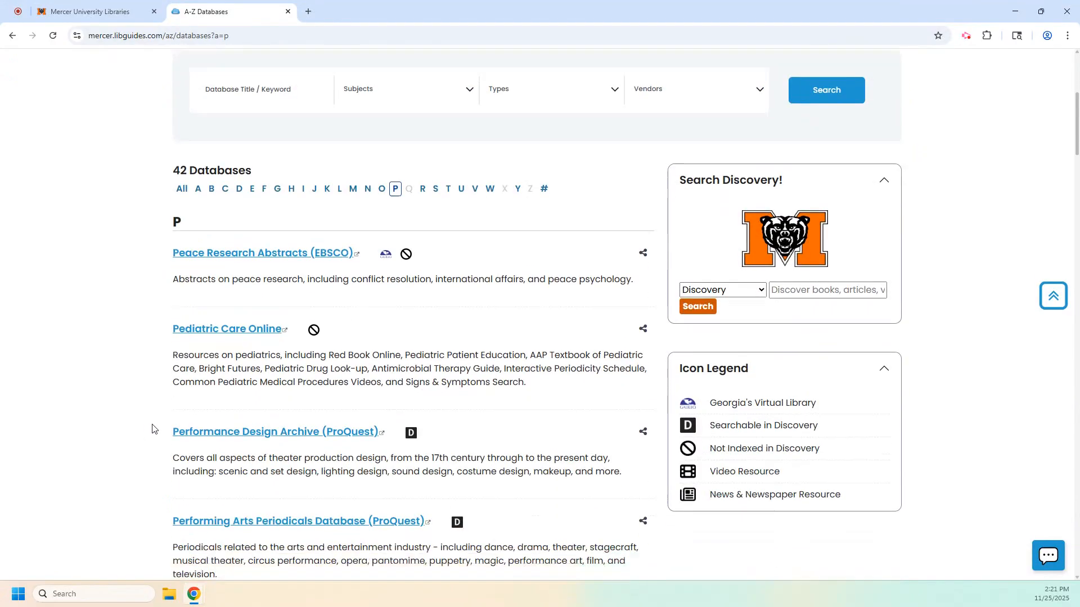
scroll(141, 431, "down", 15)
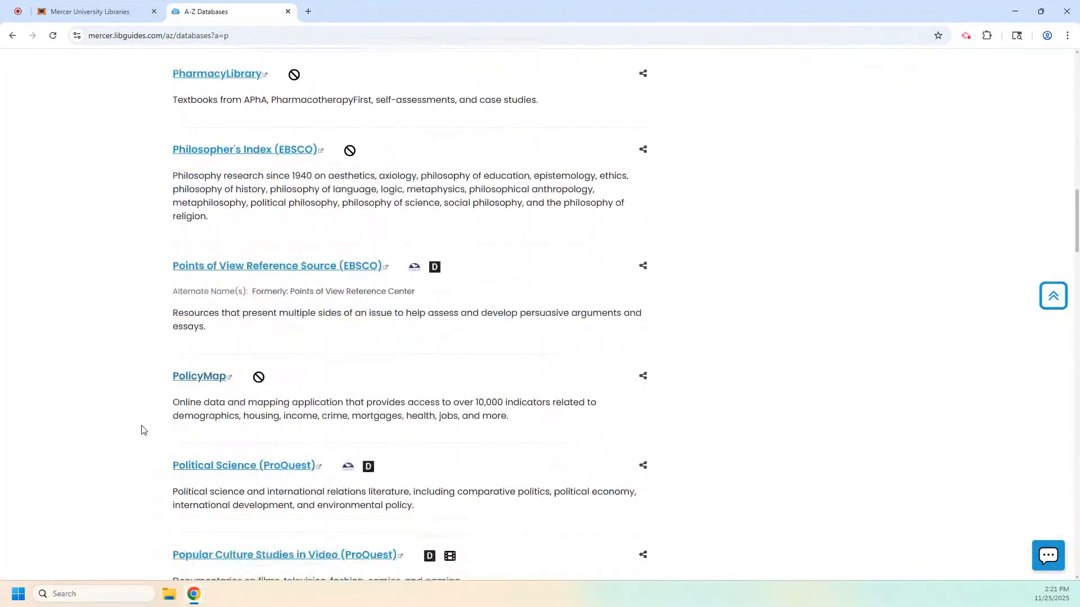
scroll(142, 430, "down", 10)
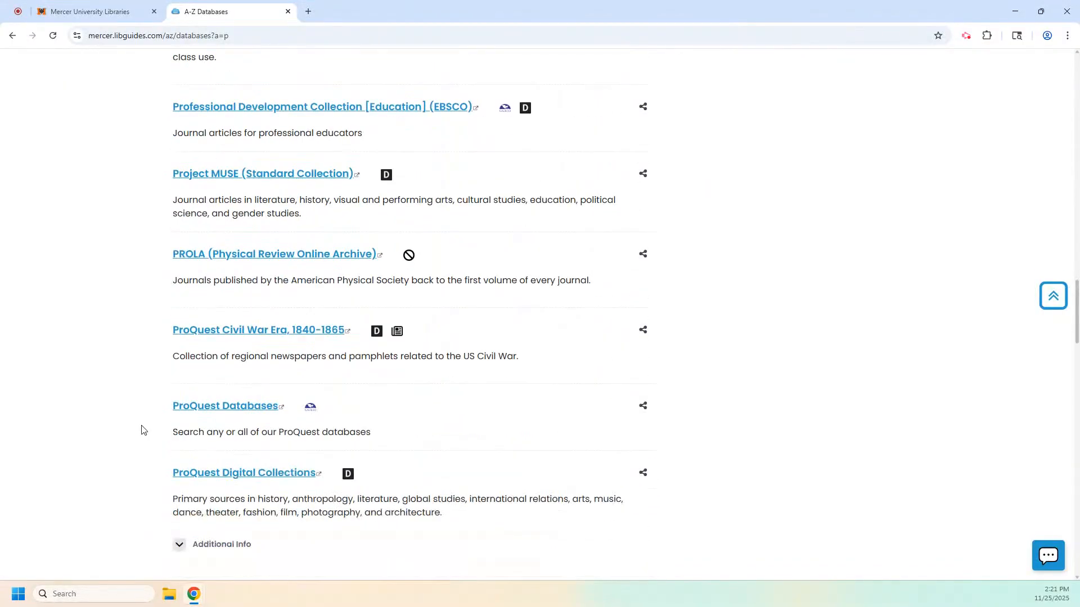
scroll(141, 430, "down", 9)
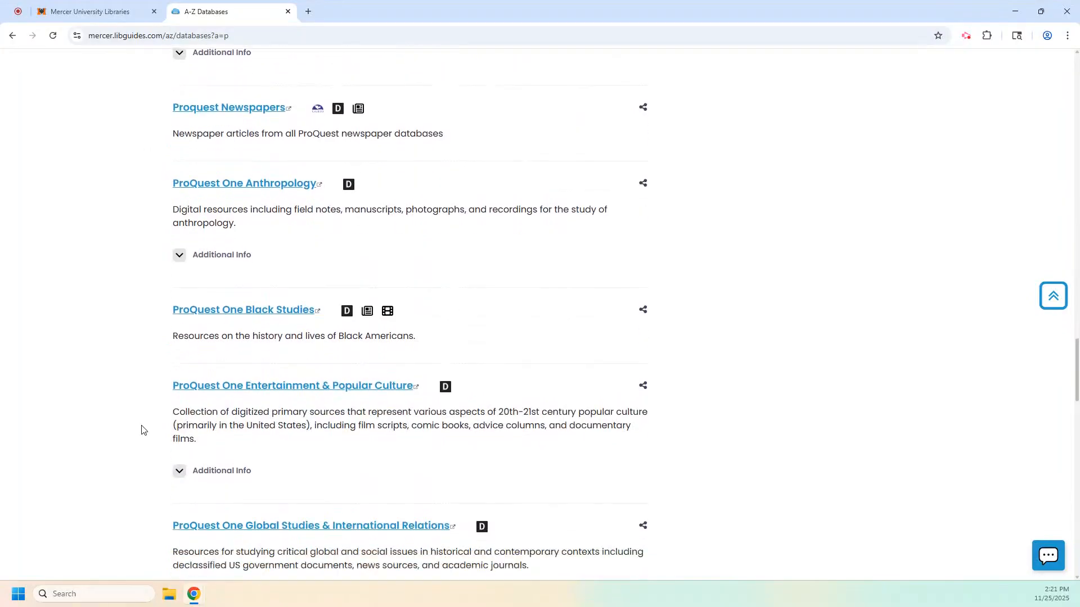
scroll(142, 430, "down", 8)
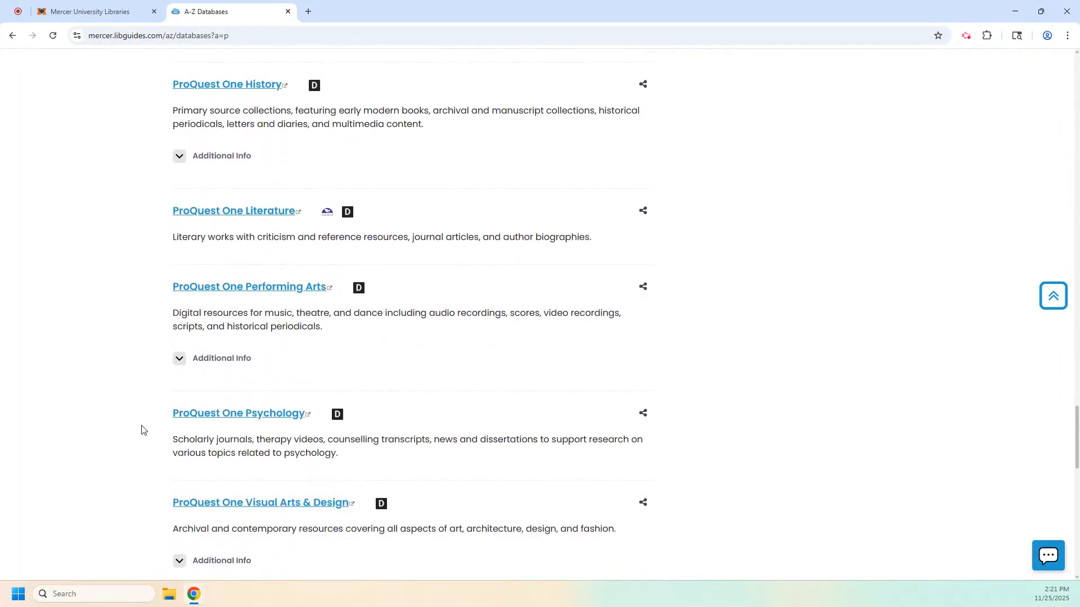
scroll(142, 430, "down", 2)
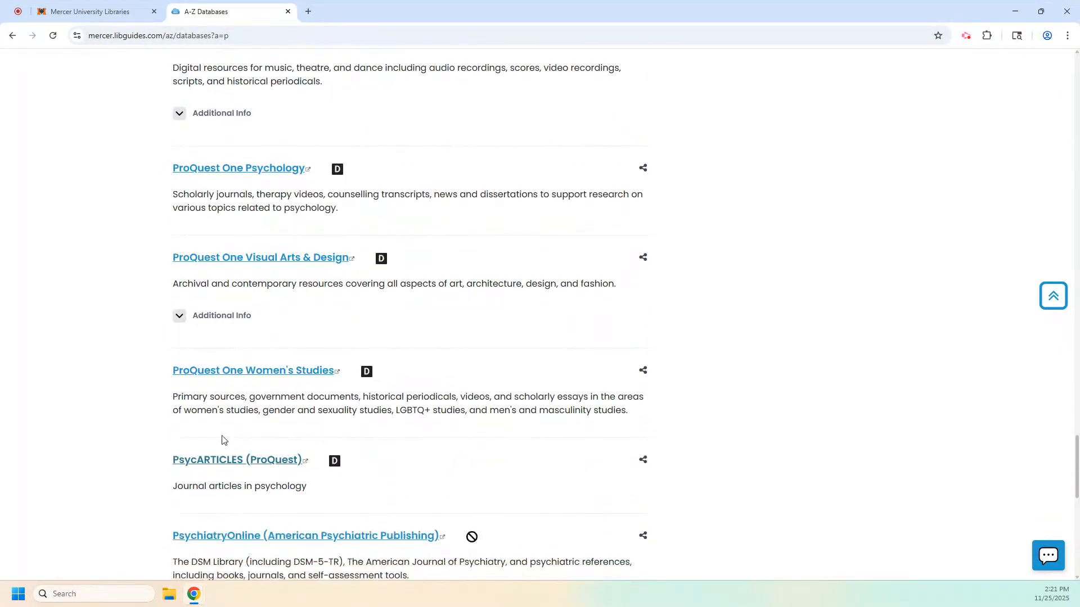
left_click(258, 460)
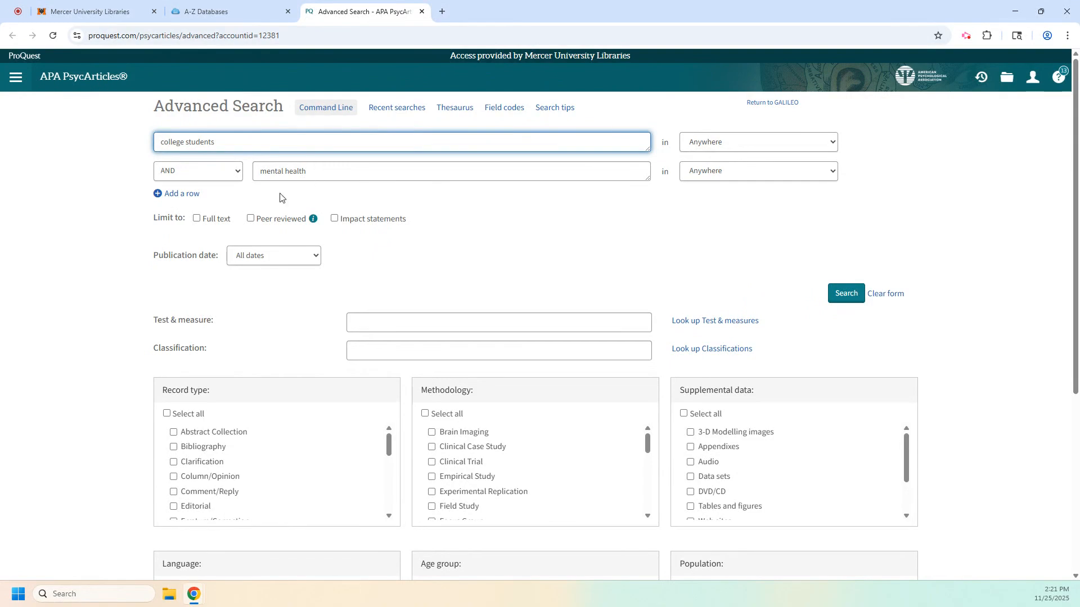
Step: Add a third search row to the advanced search form and remove it again
left_click(187, 194)
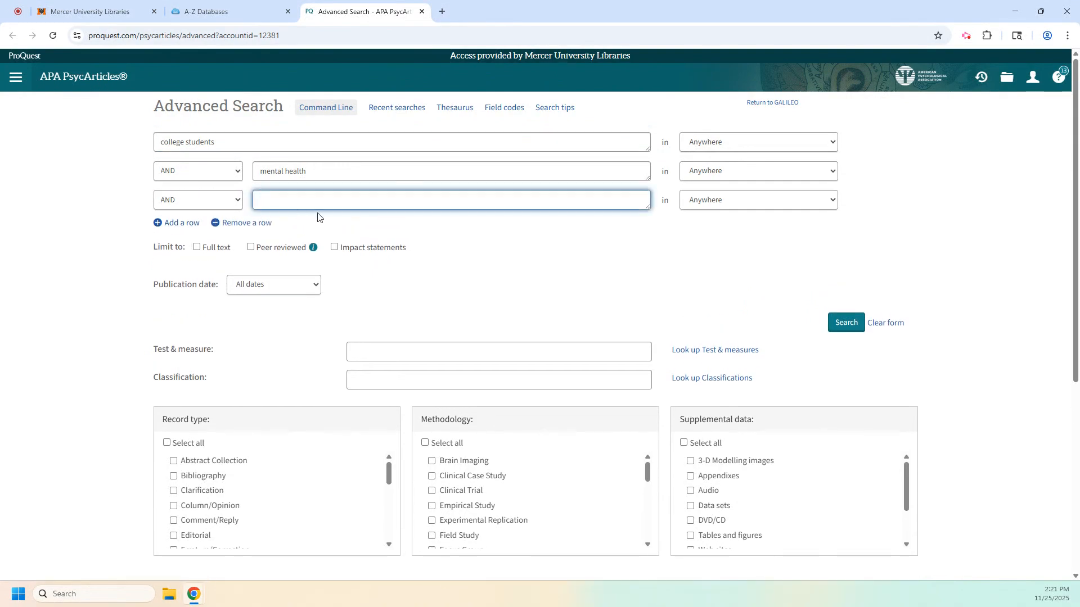
left_click(269, 223)
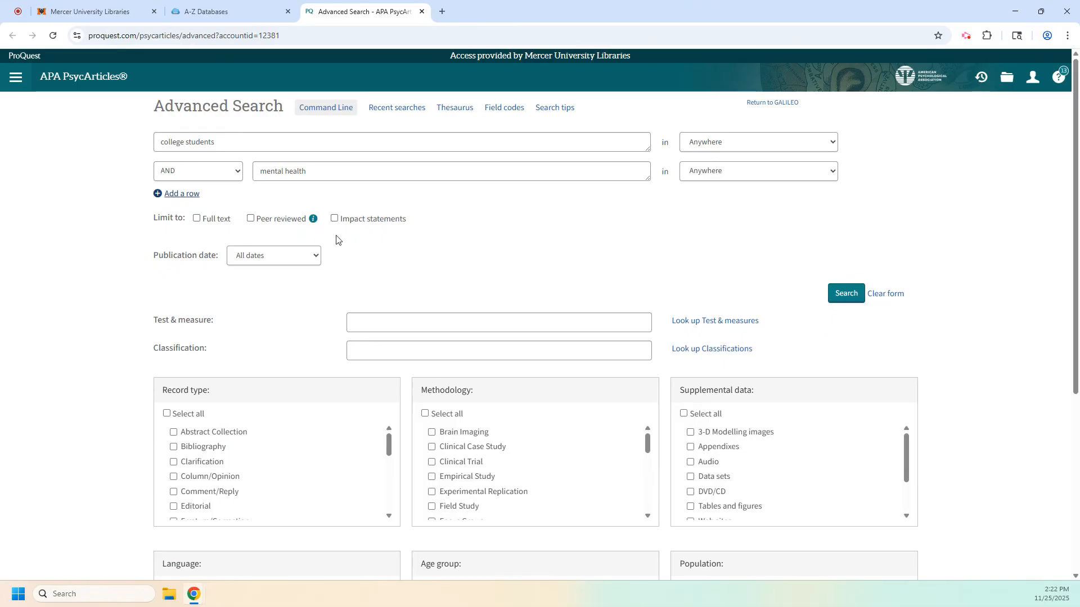
Step: Examine the available publication date ranges and leave the limiter at All dates
scroll(336, 241, "down", 1)
left_click(279, 200)
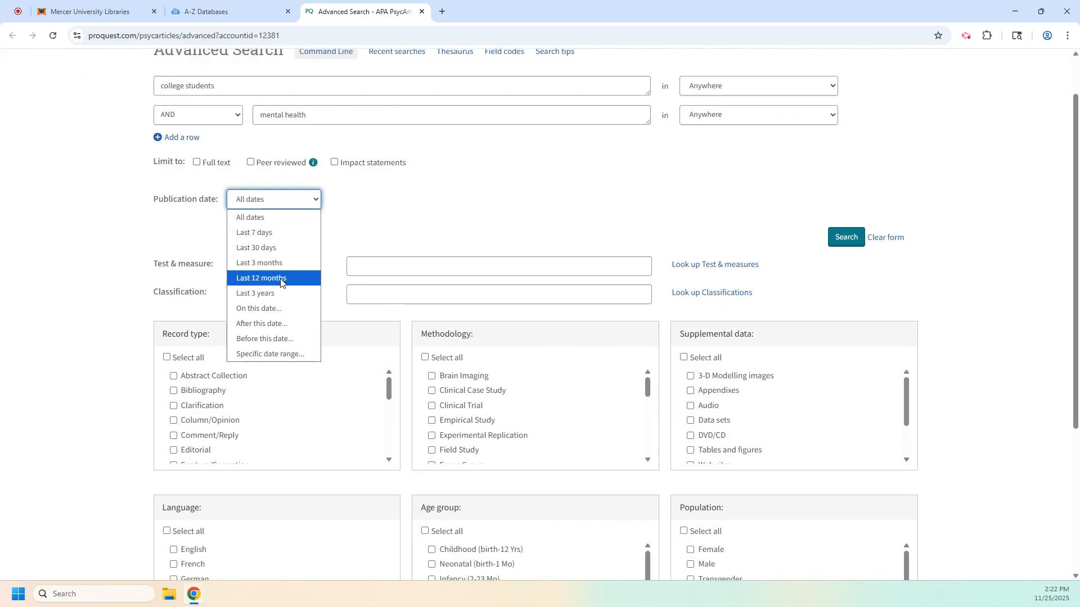
left_click(282, 204)
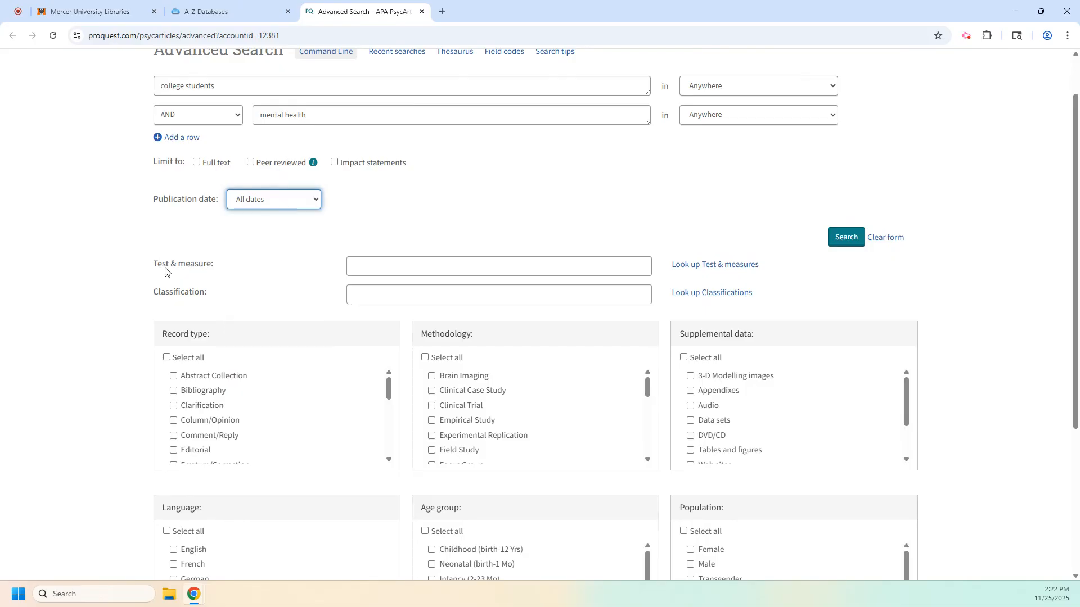
Step: Review the remaining advanced search limiters and run the search for "college students" AND "mental health" anywhere
scroll(90, 309, "down", 3)
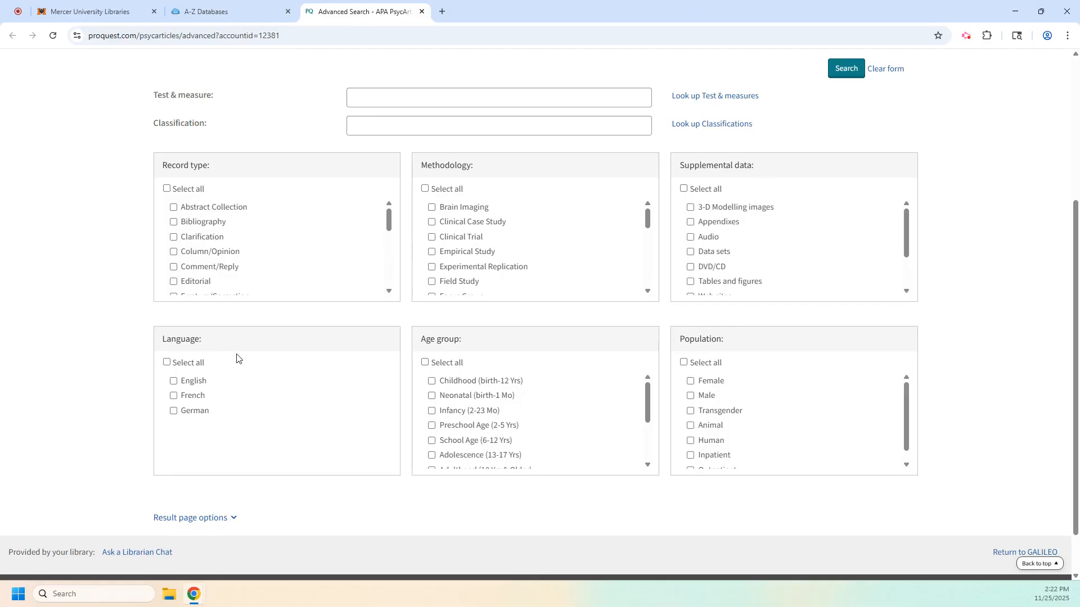
scroll(840, 403, "up", 4)
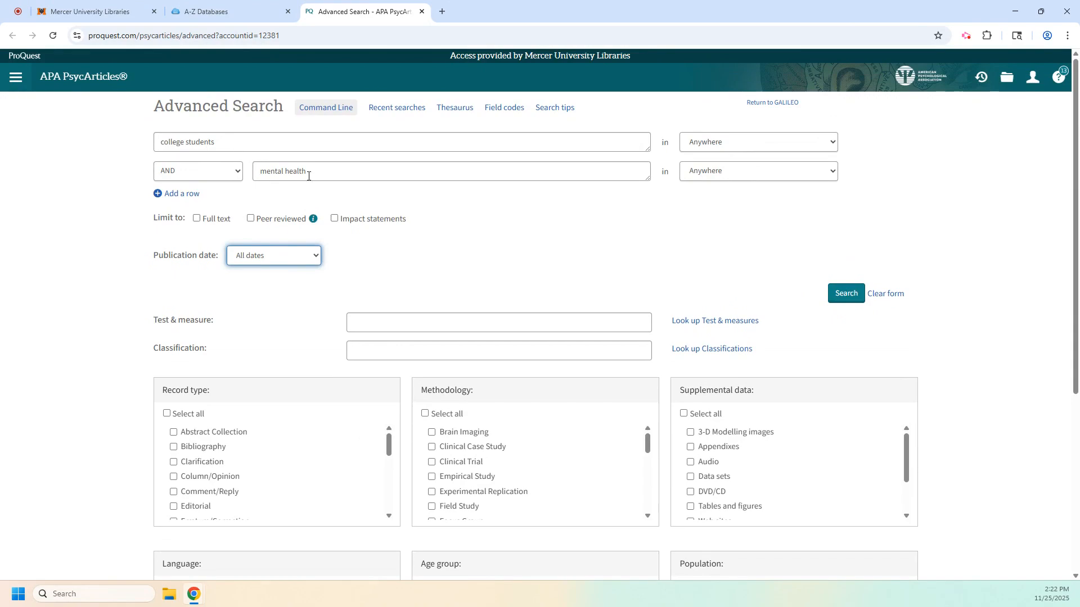
left_click(848, 296)
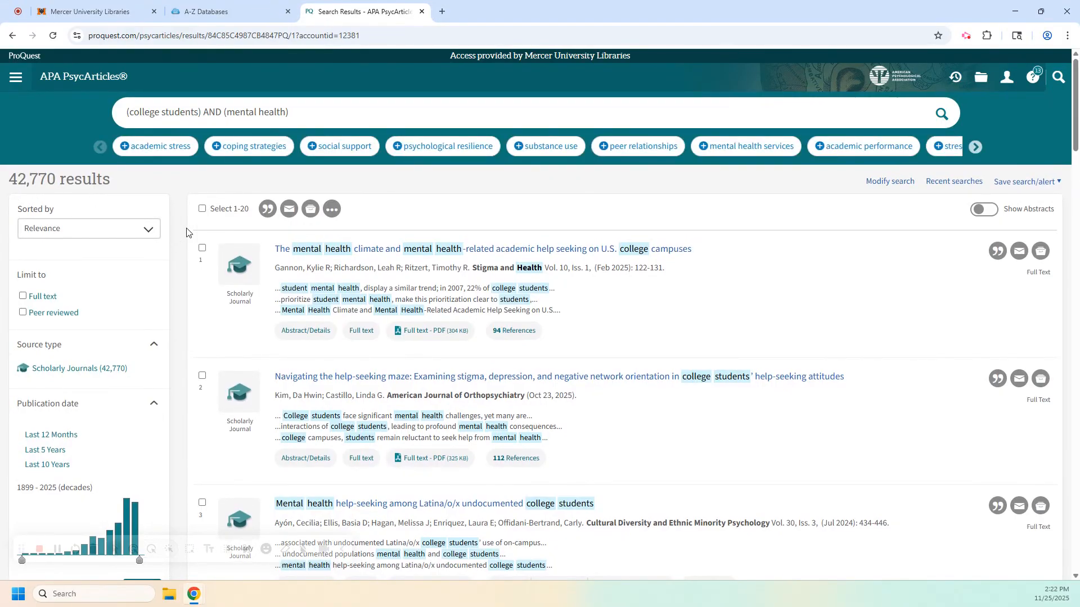
Step: Examine the sorting, full text, peer reviewed, source type and publication date filters for the search results
scroll(177, 230, "down", 1)
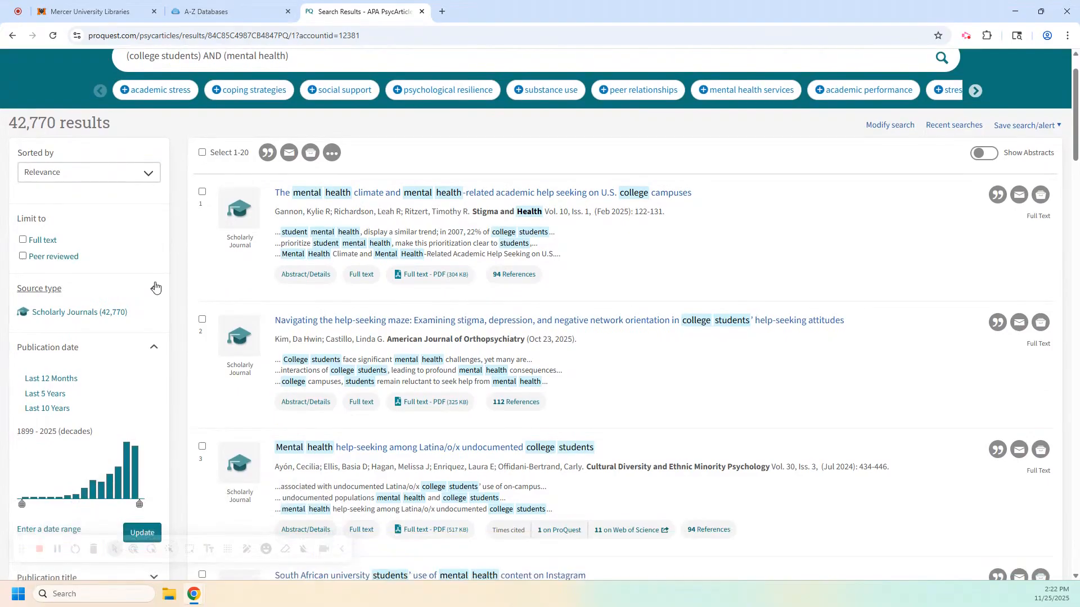
scroll(178, 240, "up", 1)
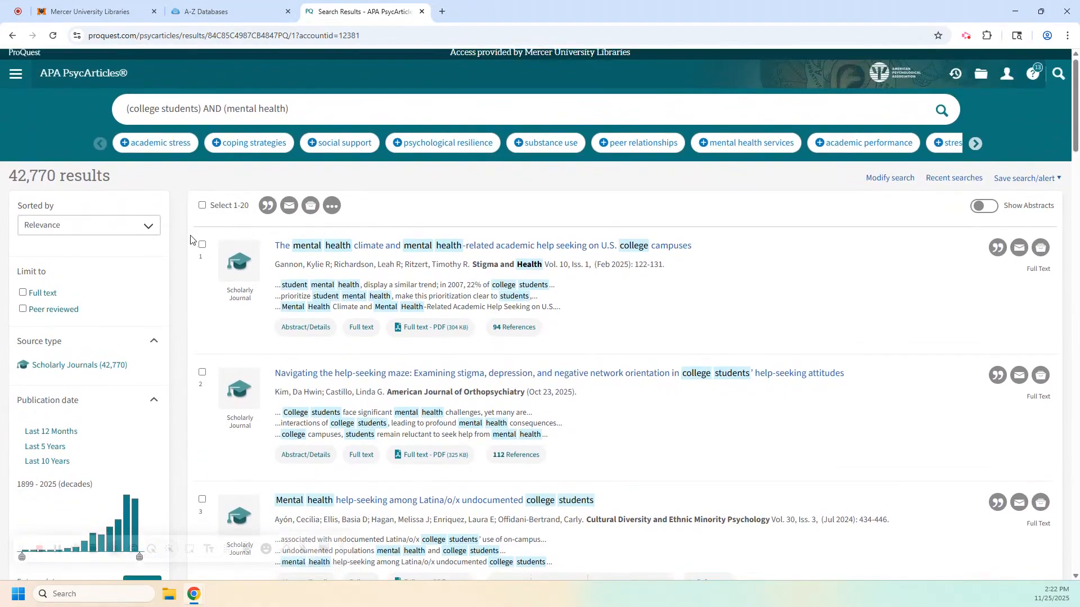
scroll(194, 236, "down", 1)
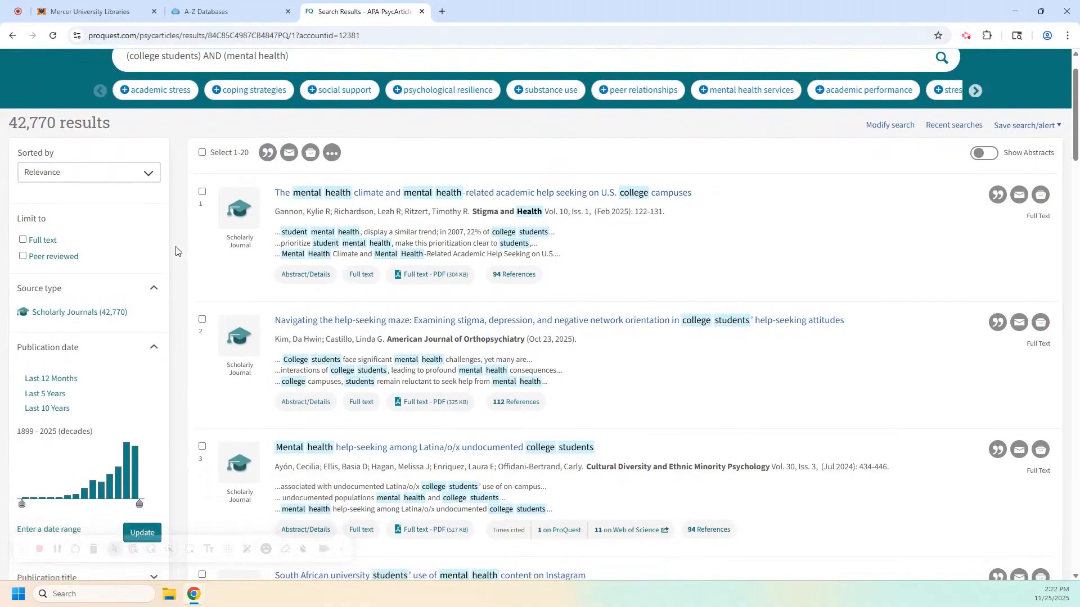
scroll(169, 248, "down", 1)
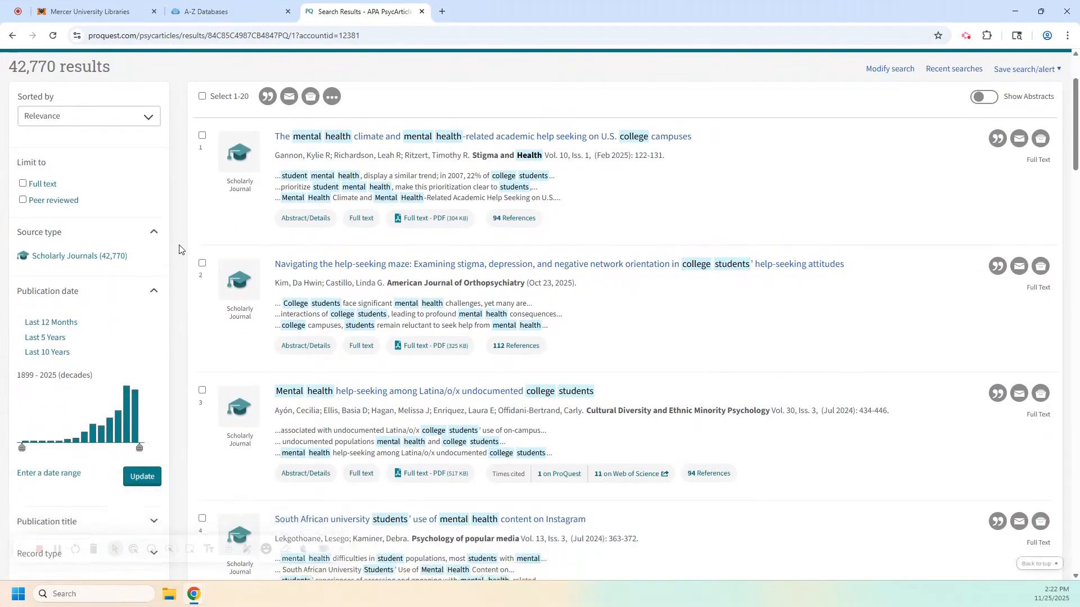
scroll(190, 246, "up", 2)
scroll(151, 279, "down", 1)
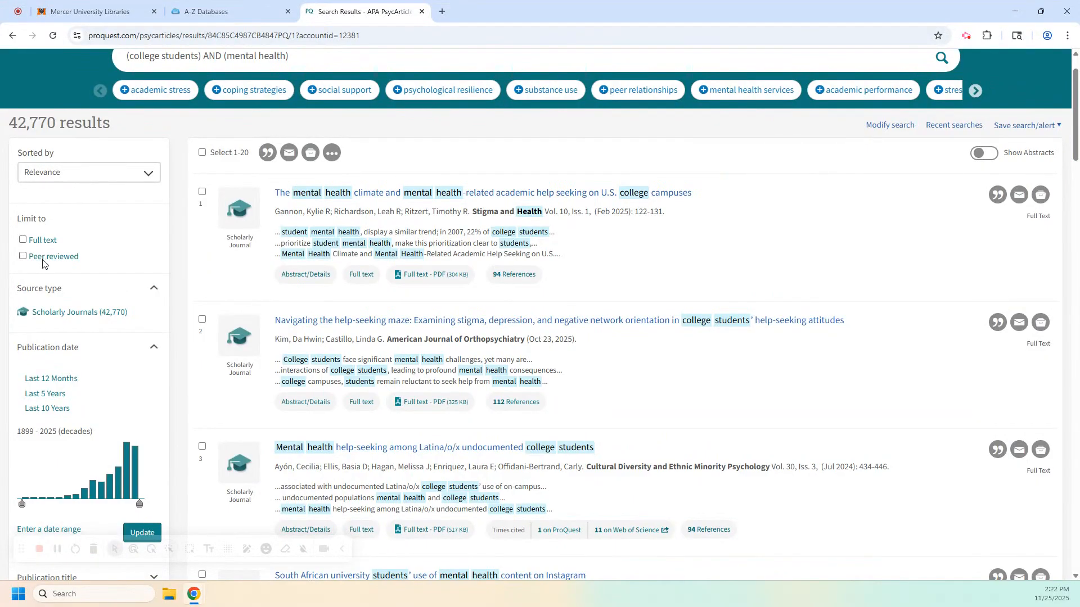
scroll(63, 276, "down", 1)
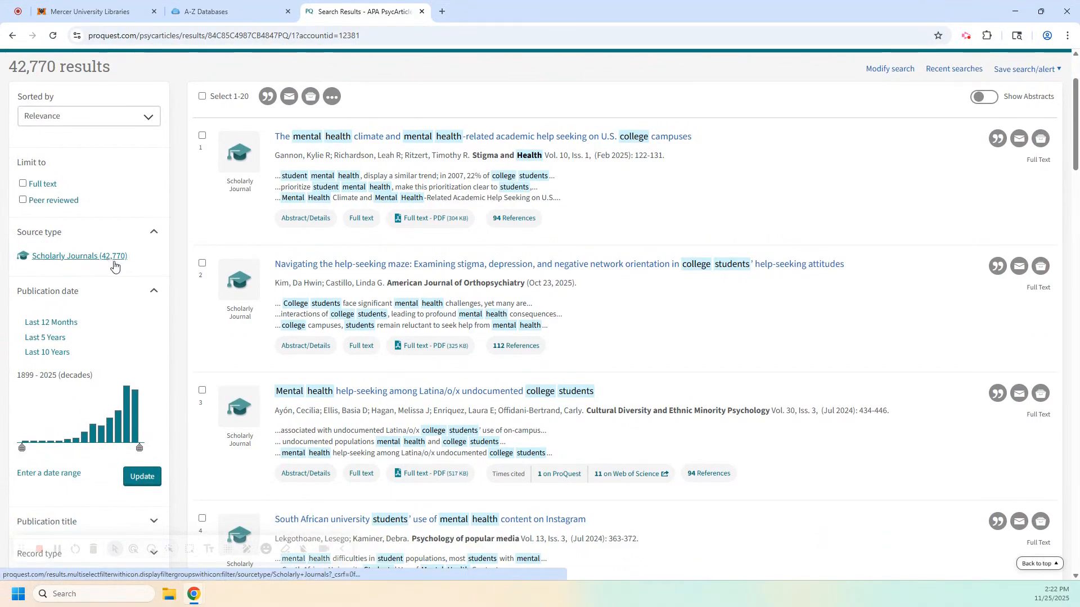
scroll(108, 262, "down", 2)
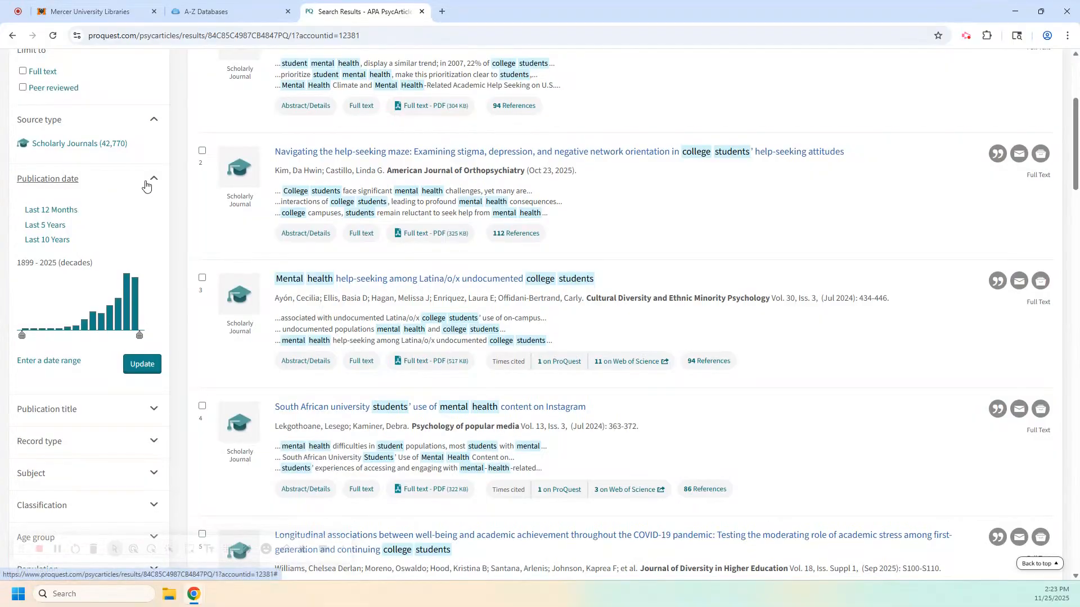
Step: Look at the choices under the Publication title and Subject filters, collapsing each one again
scroll(138, 288, "down", 1)
scroll(134, 289, "down", 2)
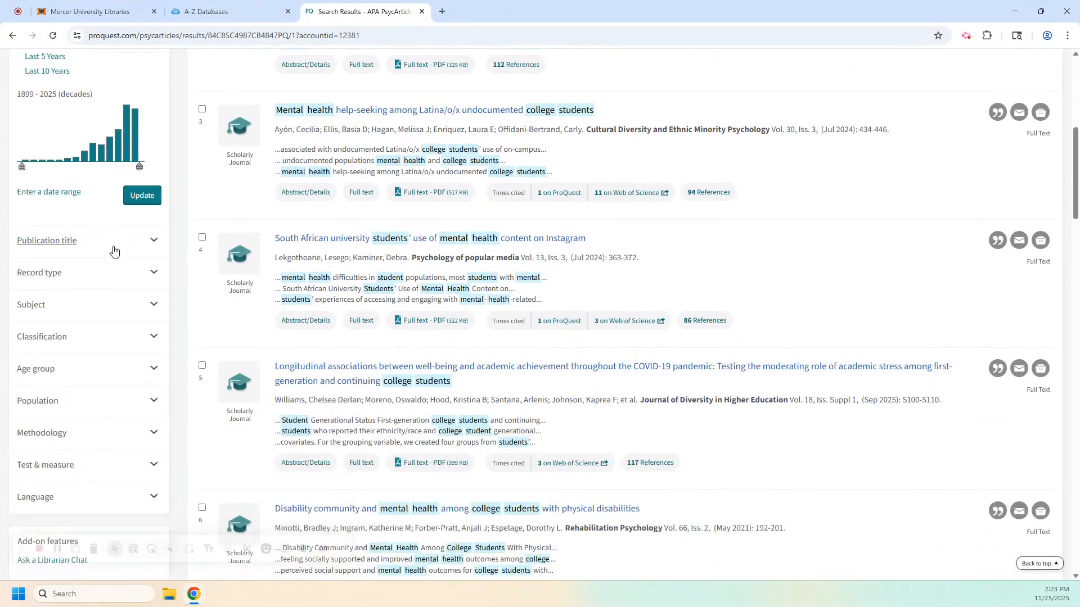
left_click(152, 243)
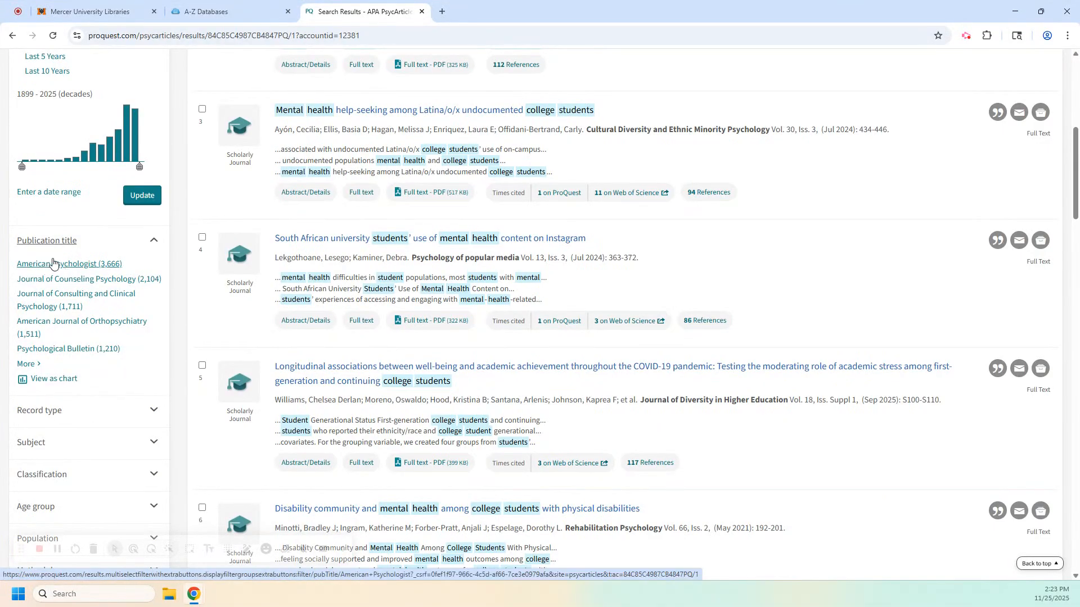
left_click(155, 243)
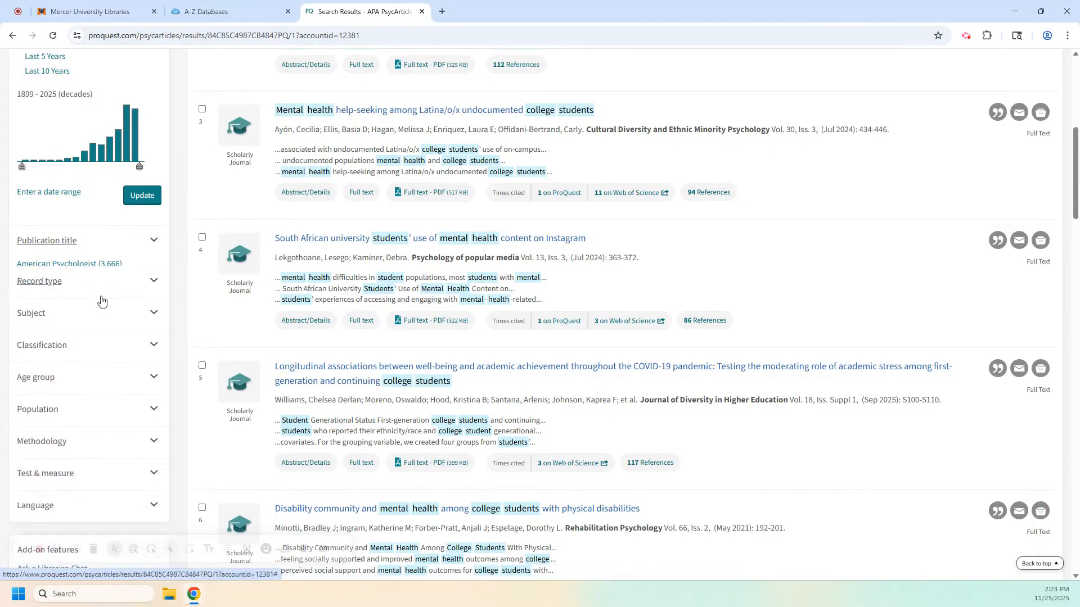
scroll(113, 293, "down", 1)
left_click(152, 252)
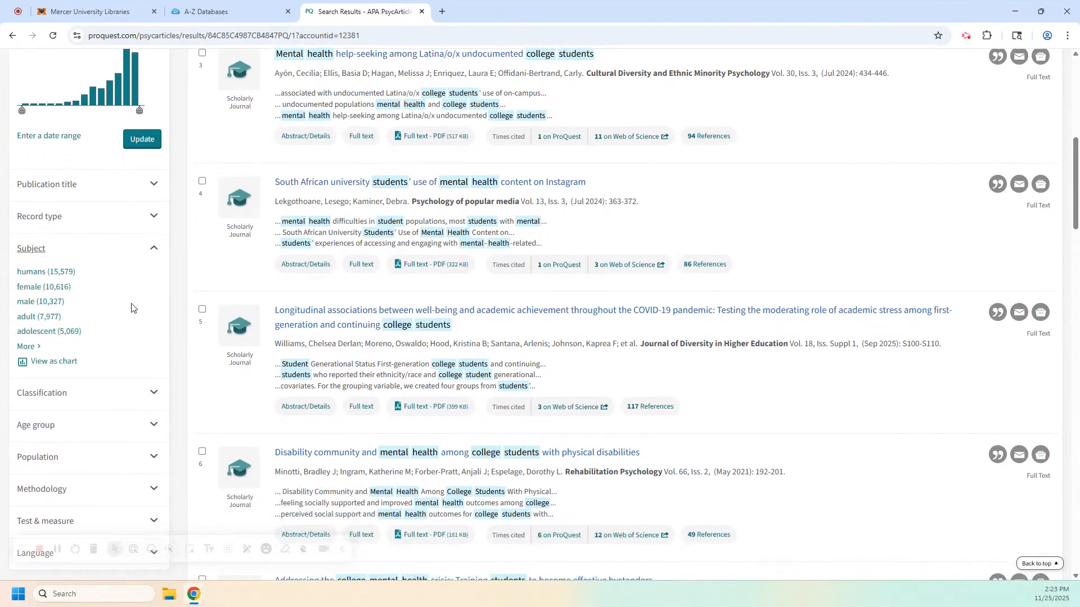
left_click(153, 248)
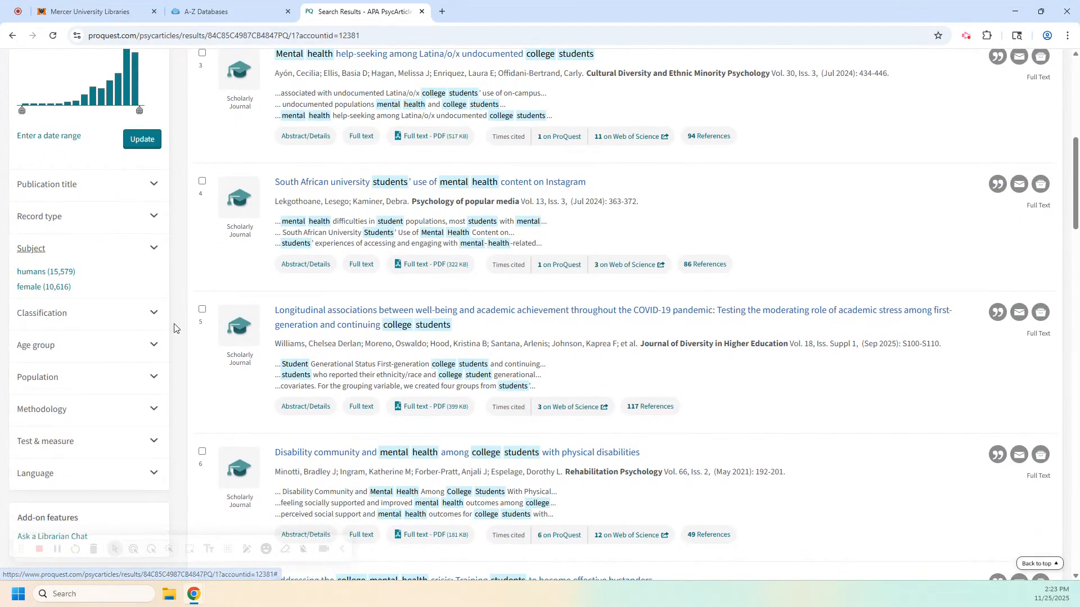
Step: Return to the start of the results and open the first article, on mental health climate and academic help seeking on U.S. college campuses
scroll(173, 338, "up", 4)
scroll(172, 340, "up", 4)
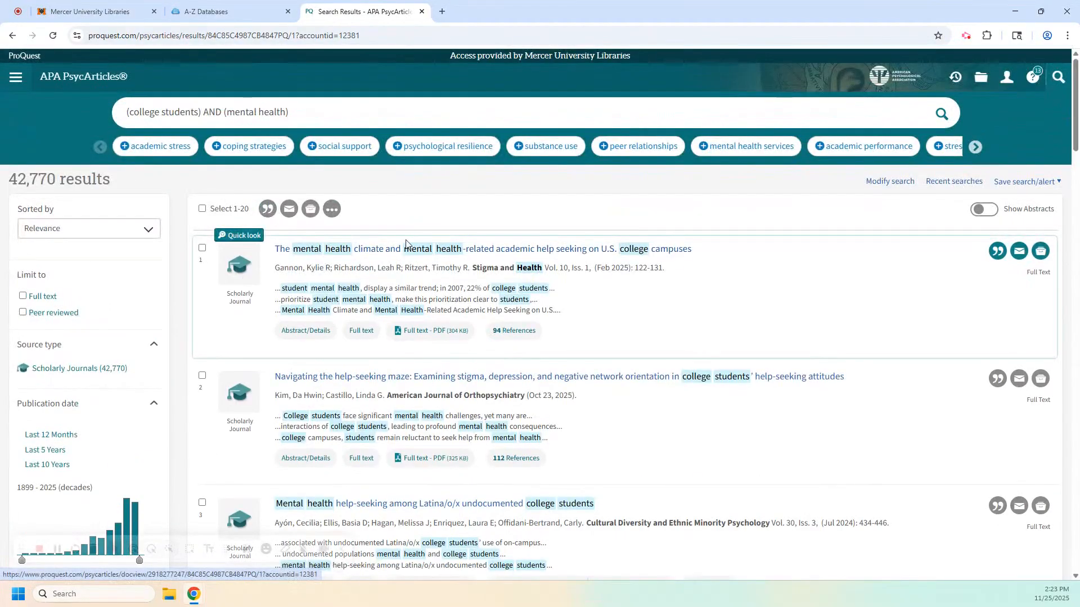
left_click(419, 249)
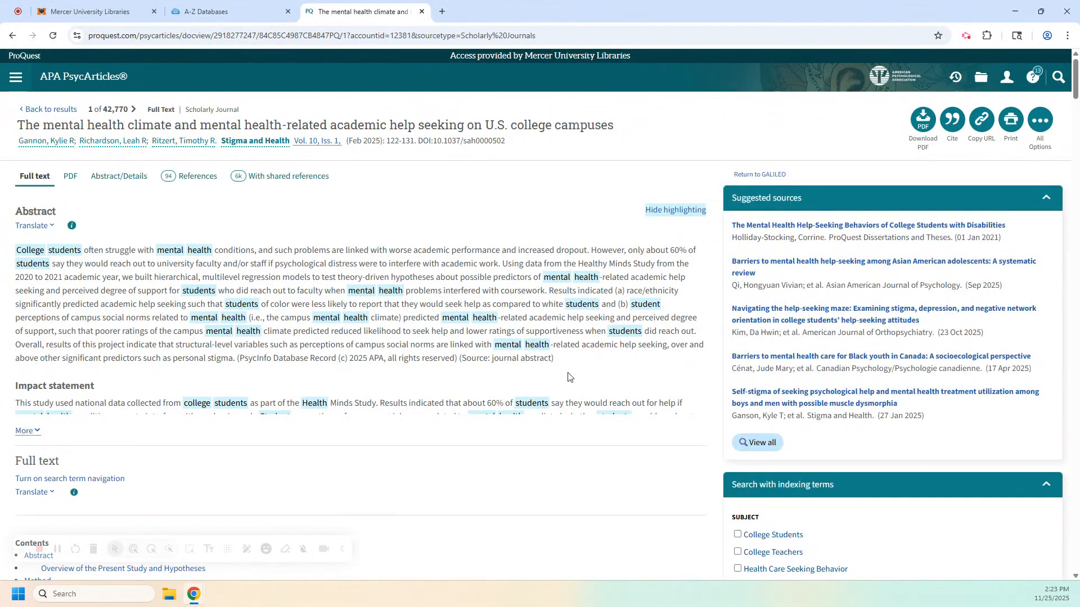
Step: Review the article's abstract and expand its full impact statement
scroll(180, 227, "down", 1)
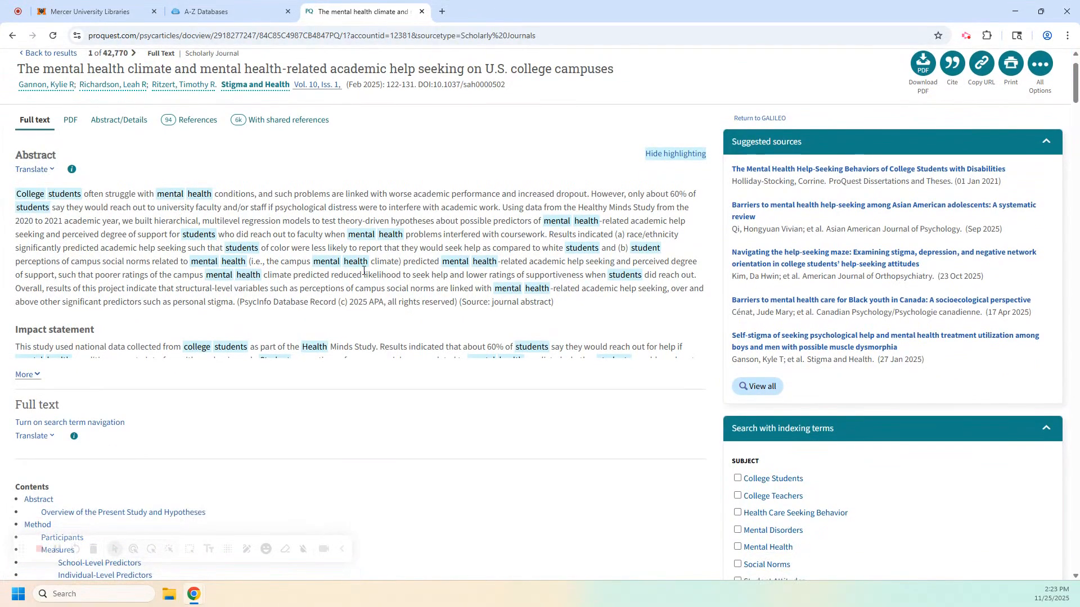
scroll(369, 284, "down", 1)
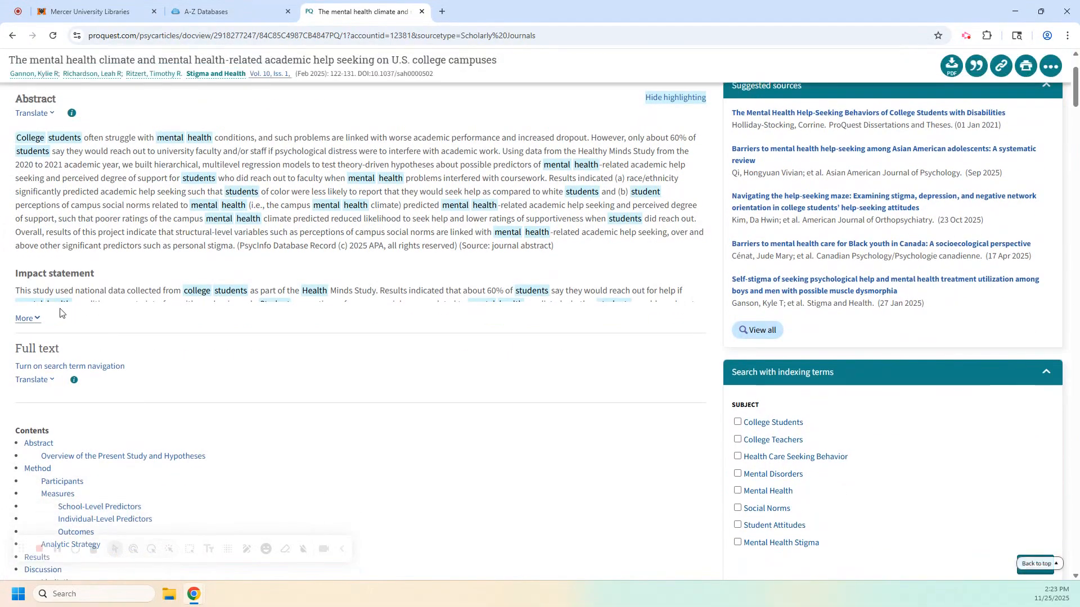
left_click(25, 318)
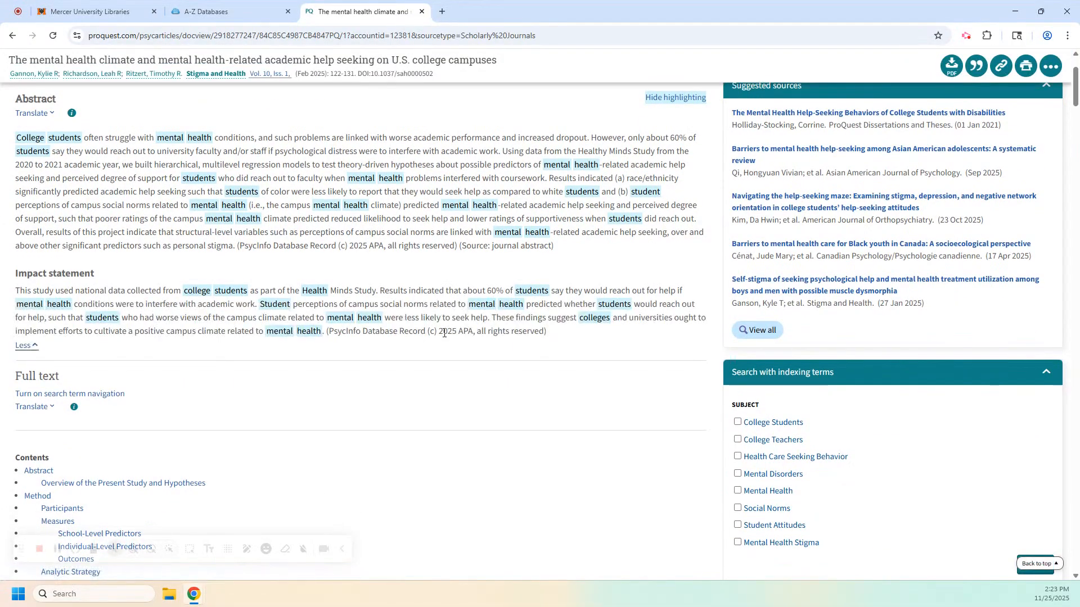
Step: Look through the article's full text, including its contents list, figures and tables and introduction, and return to the start of the page
scroll(381, 344, "down", 4)
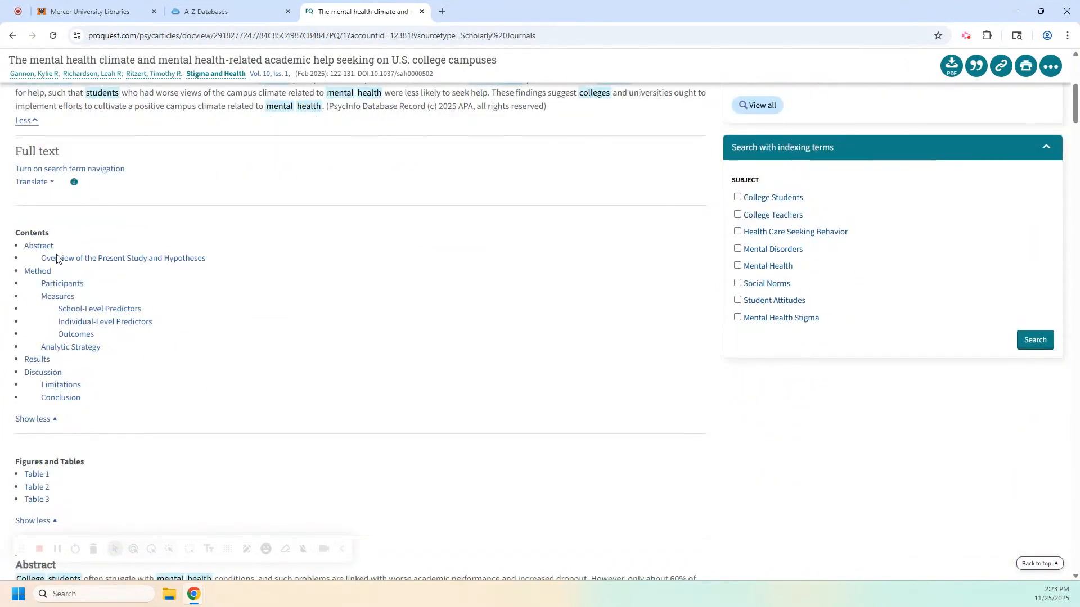
scroll(235, 360, "down", 2)
scroll(235, 360, "down", 1)
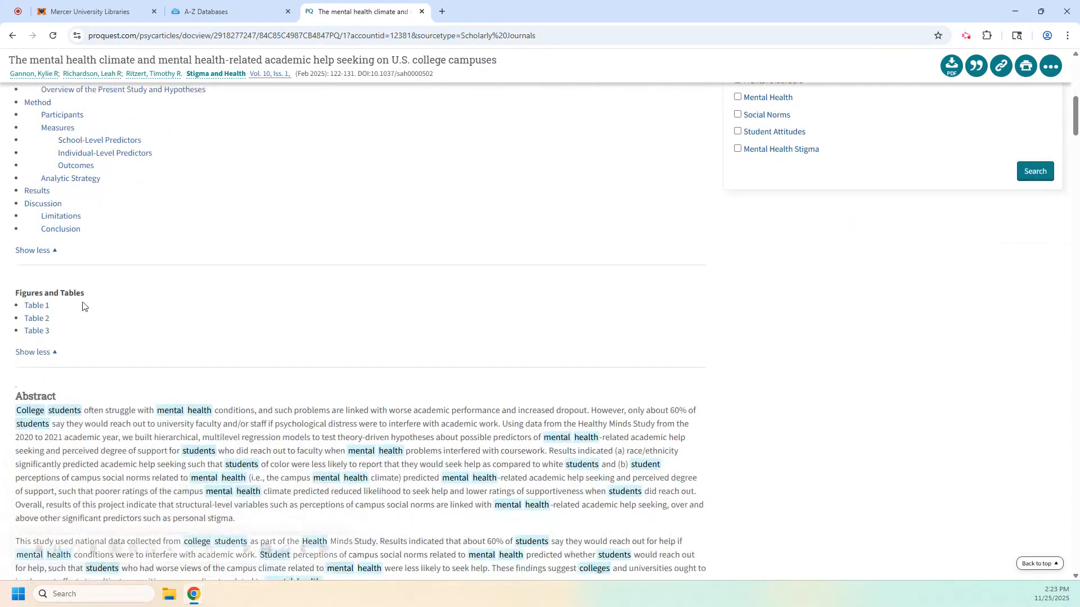
scroll(312, 417, "down", 7)
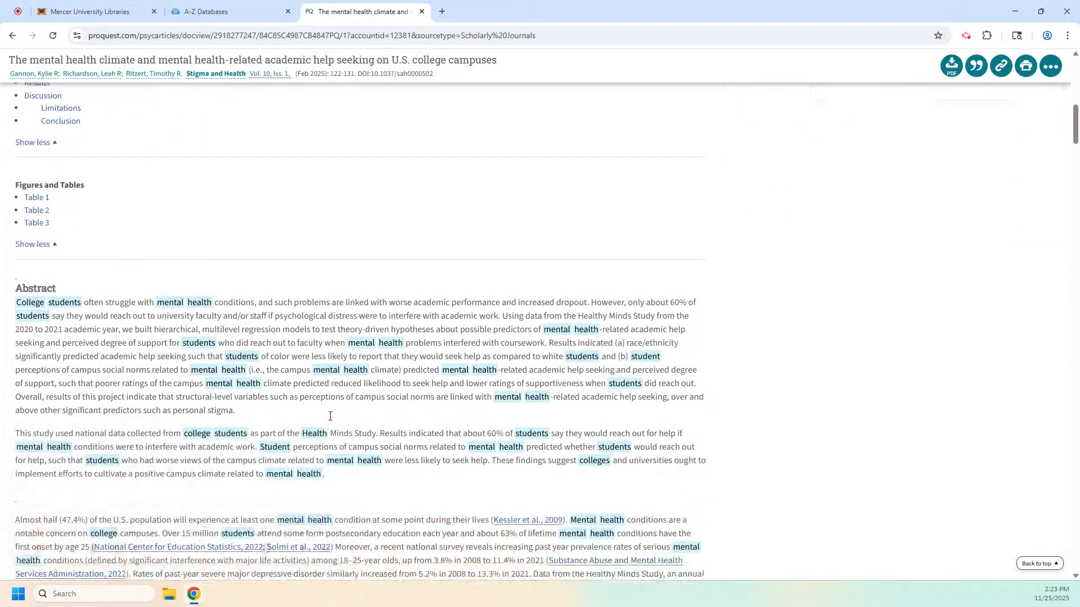
scroll(329, 416, "down", 7)
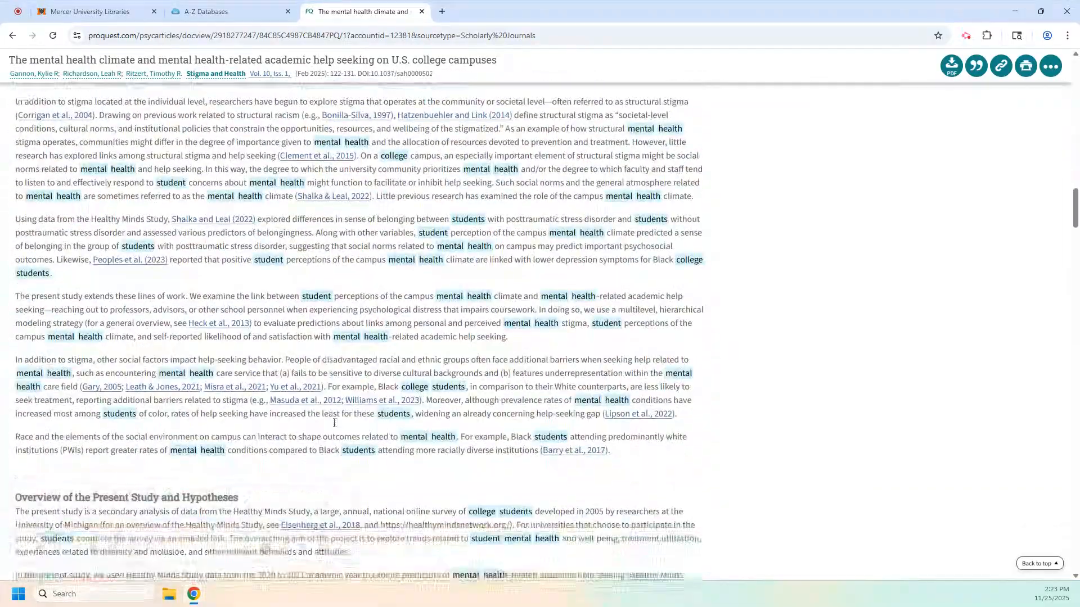
left_click_drag(1077, 223, 1079, 95)
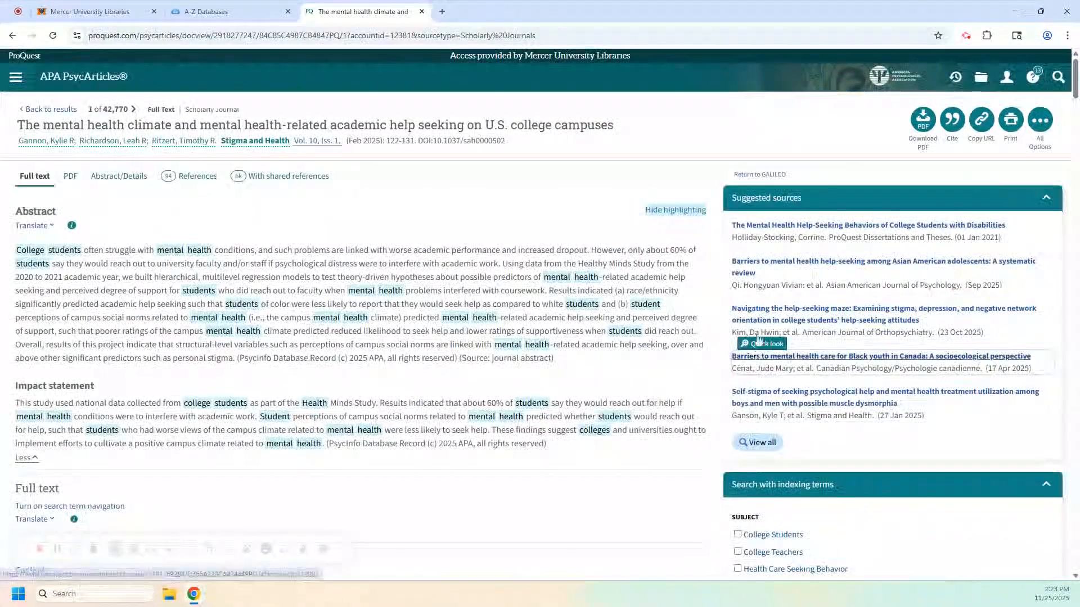
Step: View the article's PDF version, and review its Abstract/Details record with the subject and classification information
left_click(67, 181)
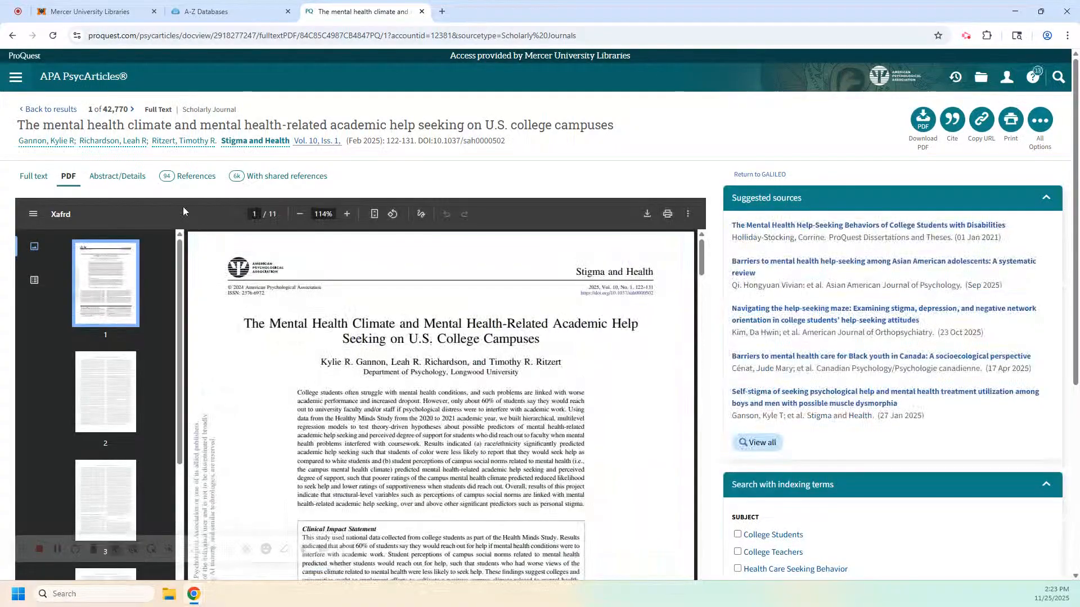
left_click(137, 179)
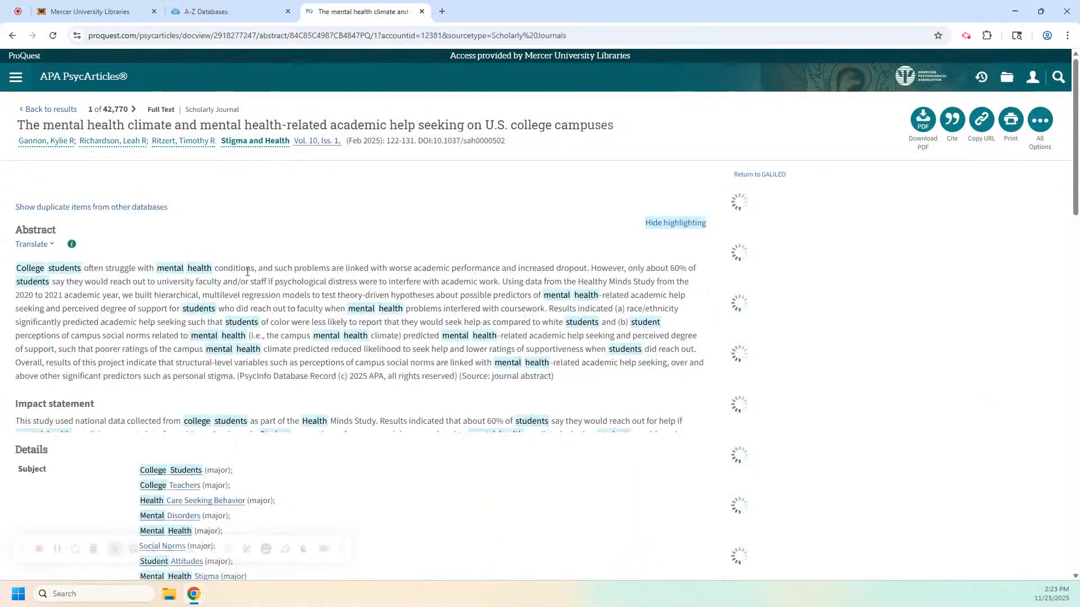
scroll(275, 416, "down", 5)
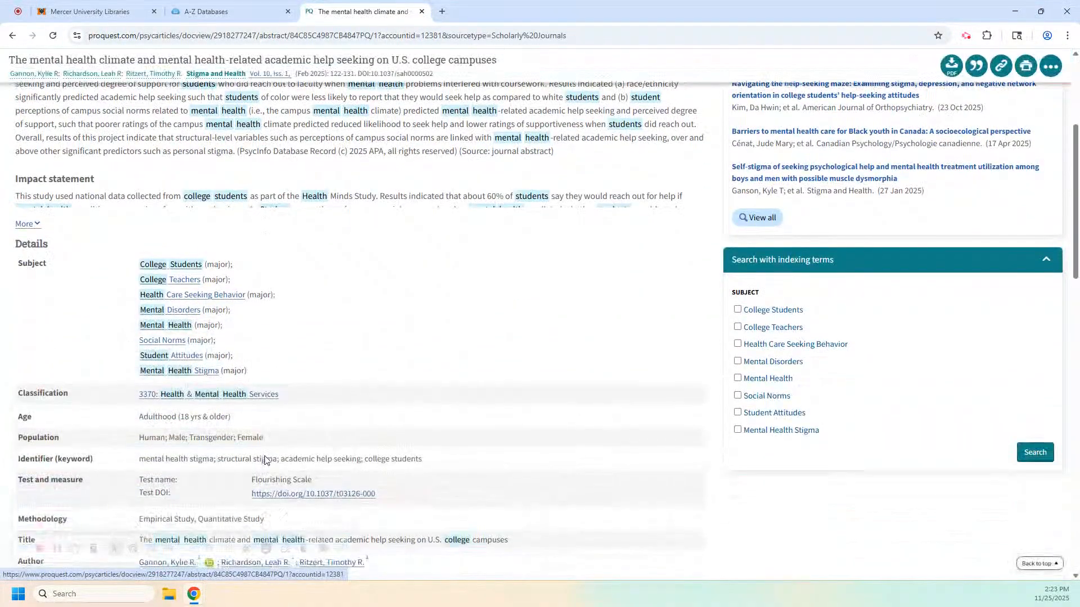
scroll(266, 456, "up", 6)
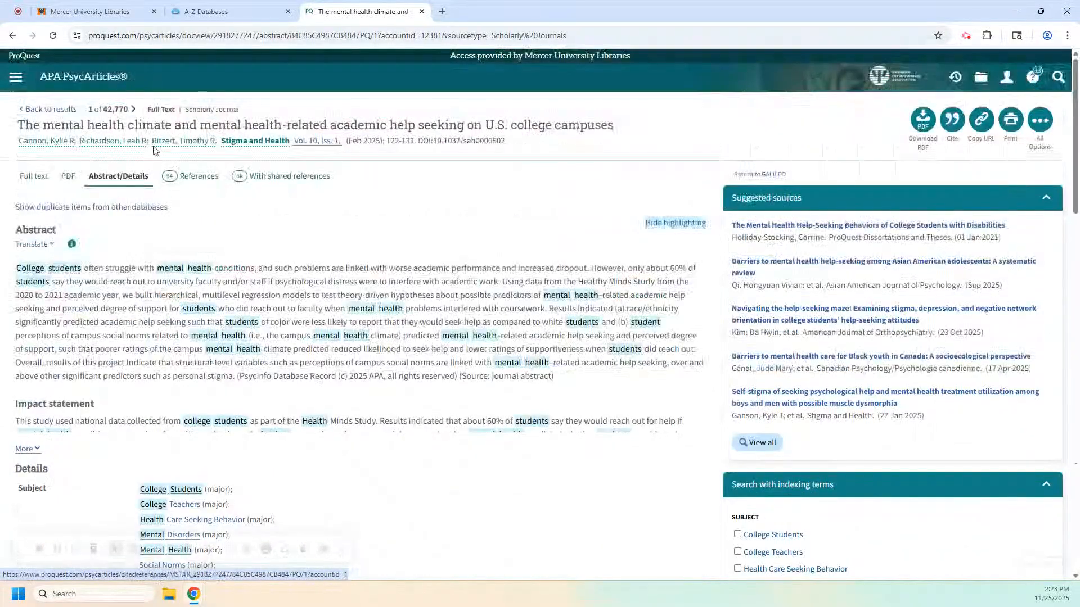
Step: View the article's reference list, dismissing the local network permission request, and try to show the documents with shared references
left_click(172, 179)
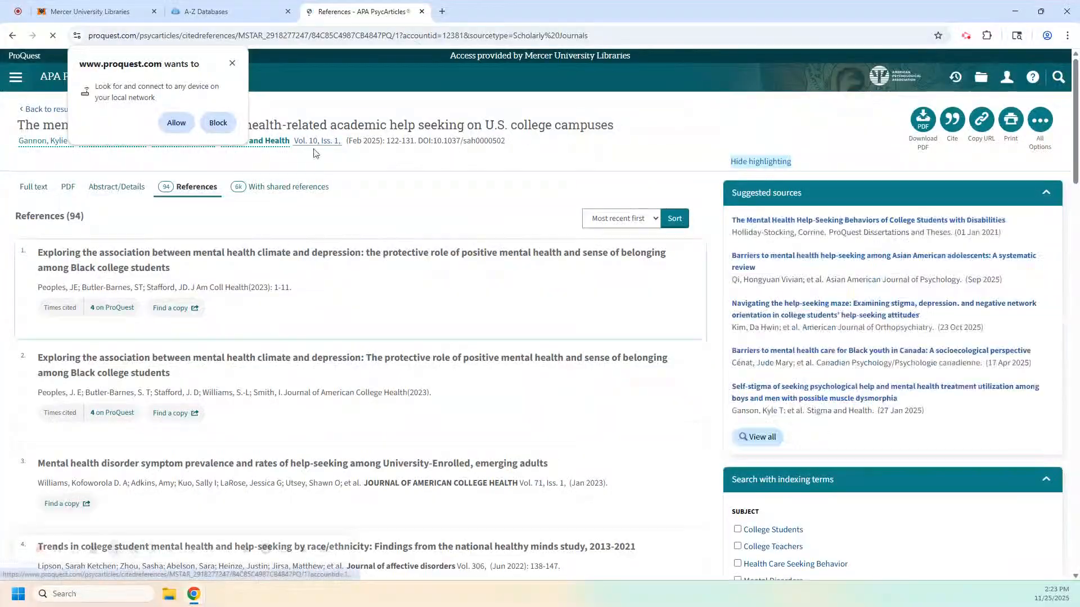
left_click(232, 64)
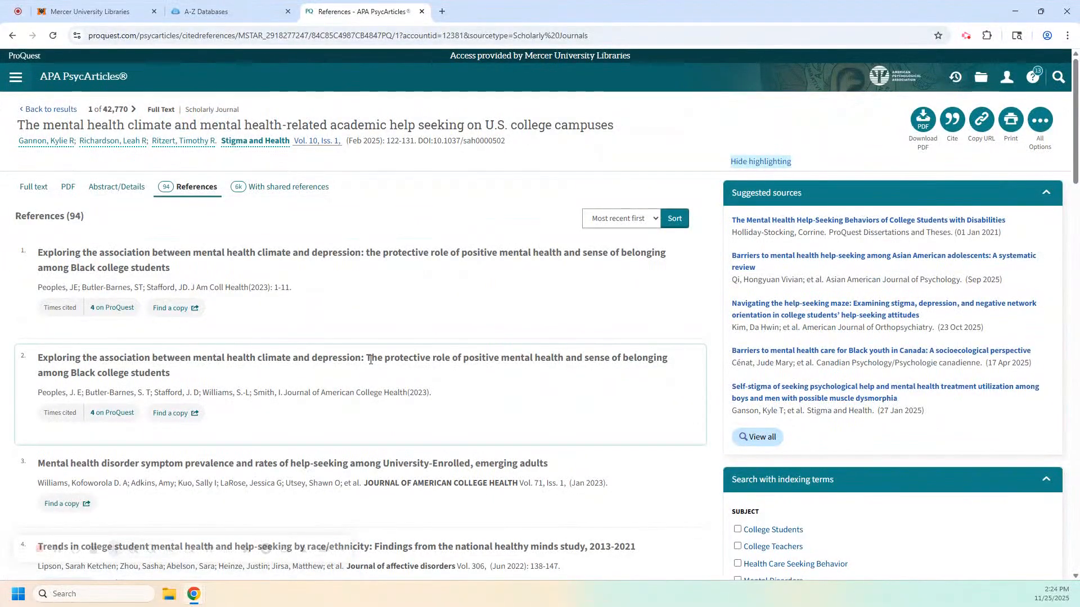
left_click(290, 188)
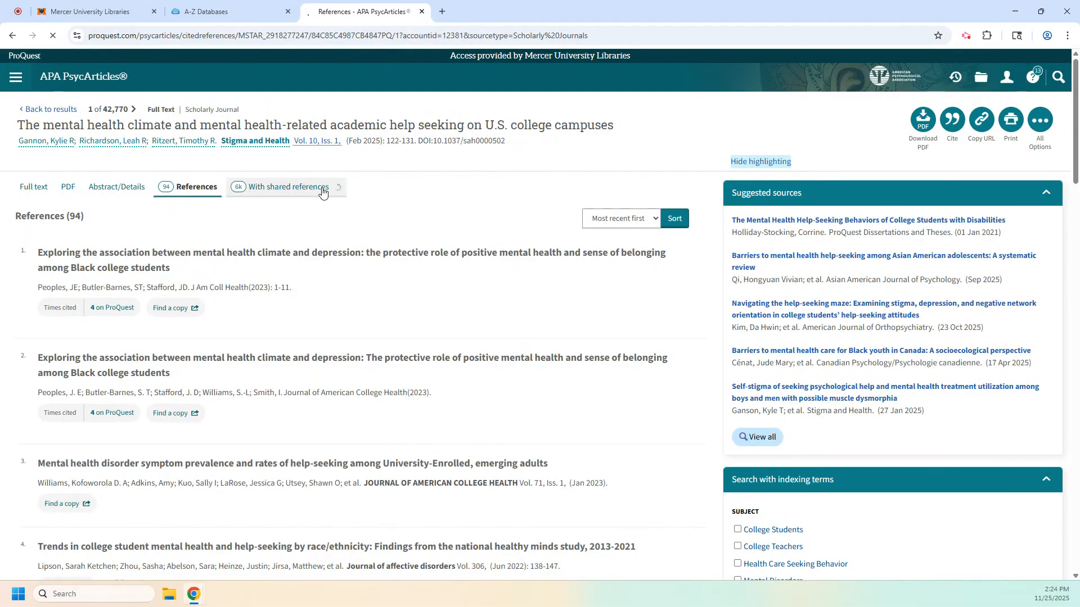
left_click(219, 192)
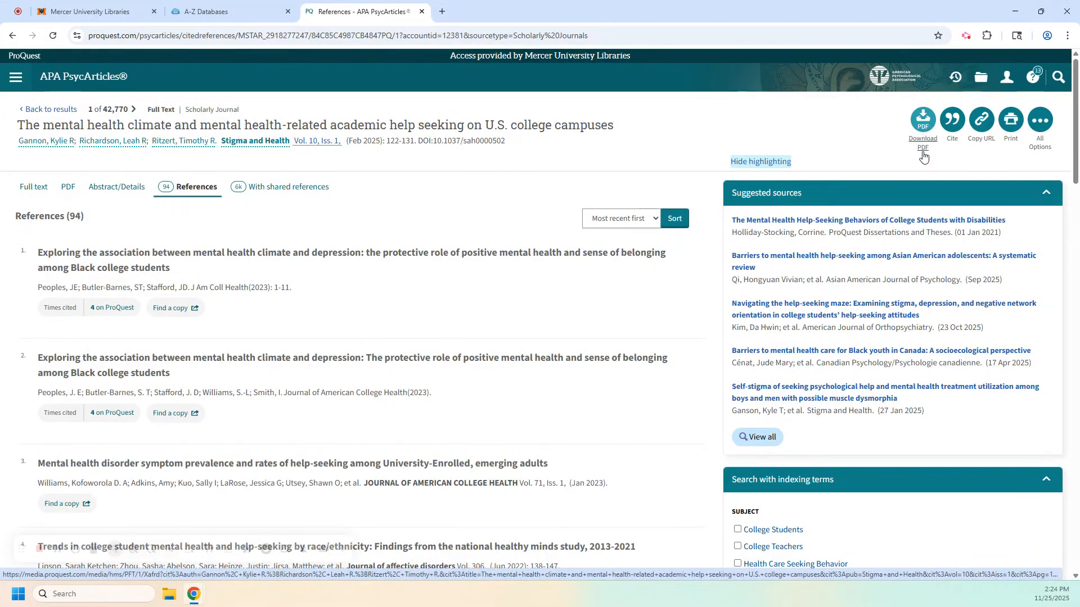
Step: Examine the article's APA 7th citation and all save and export options, closing each dialog again
left_click(956, 136)
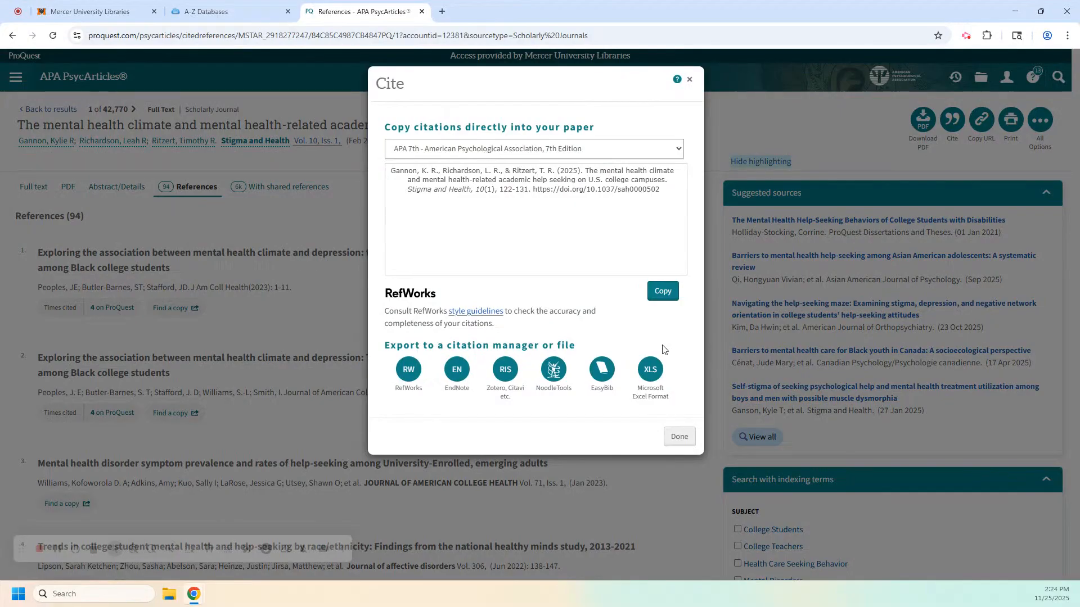
left_click(678, 437)
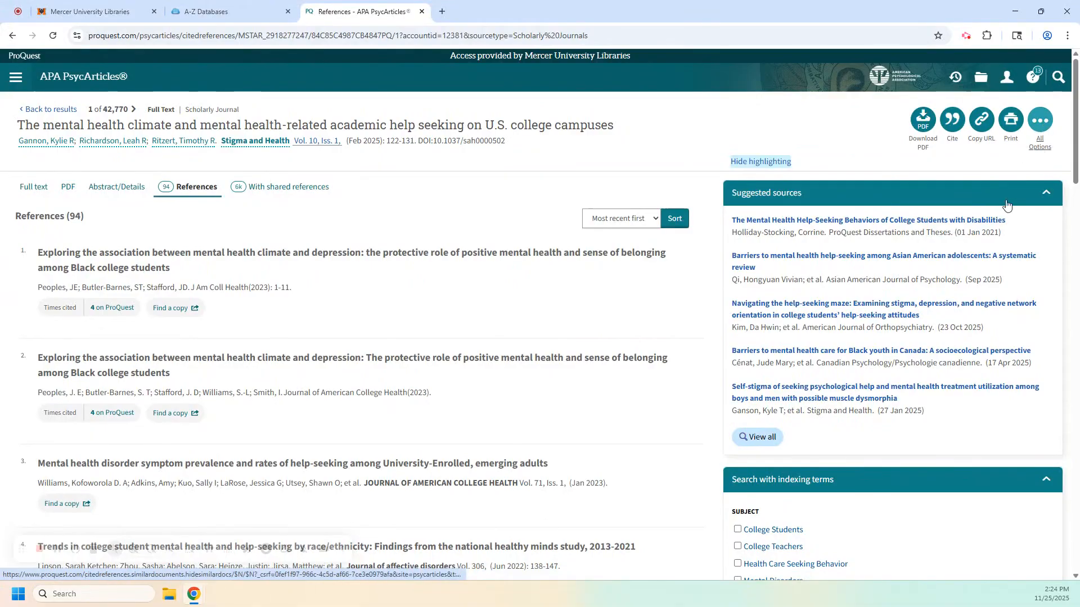
left_click(1039, 119)
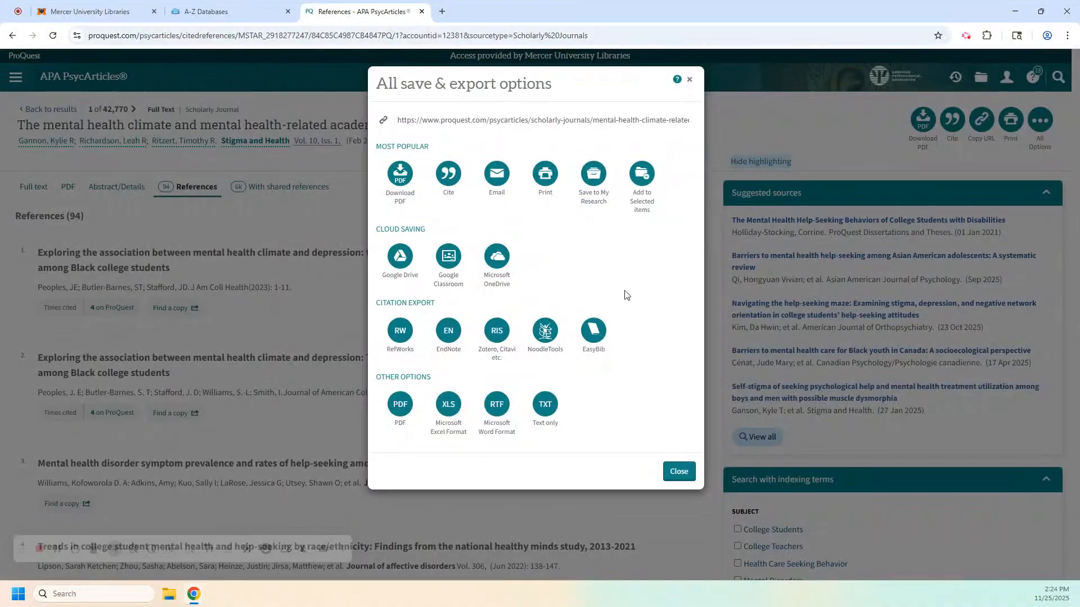
left_click(679, 472)
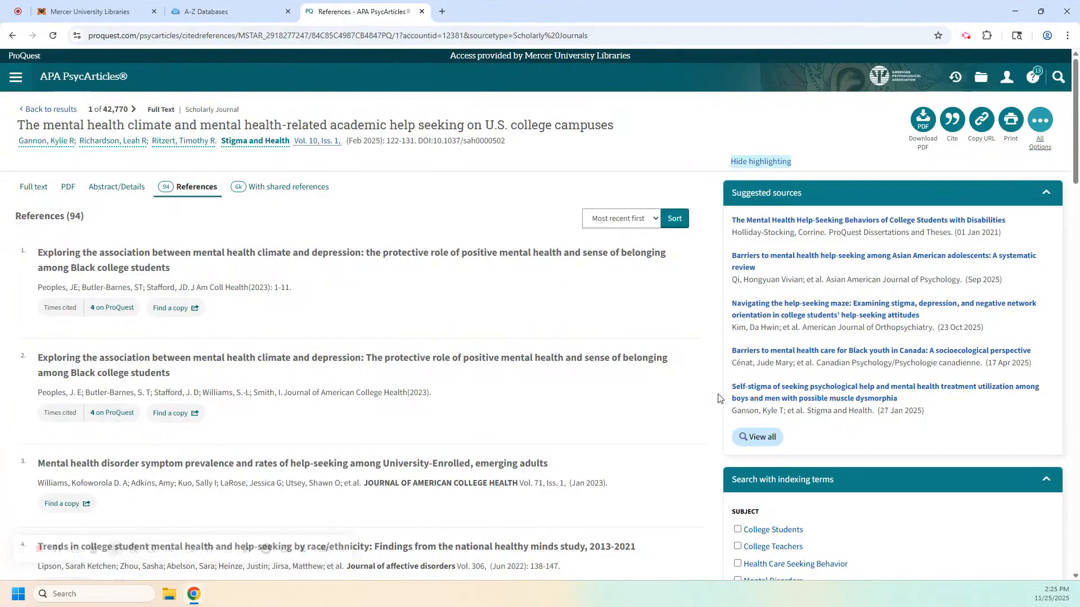
Step: Check the suggested sources and indexing terms beside the references, and return to the start of the search results
scroll(717, 398, "down", 3)
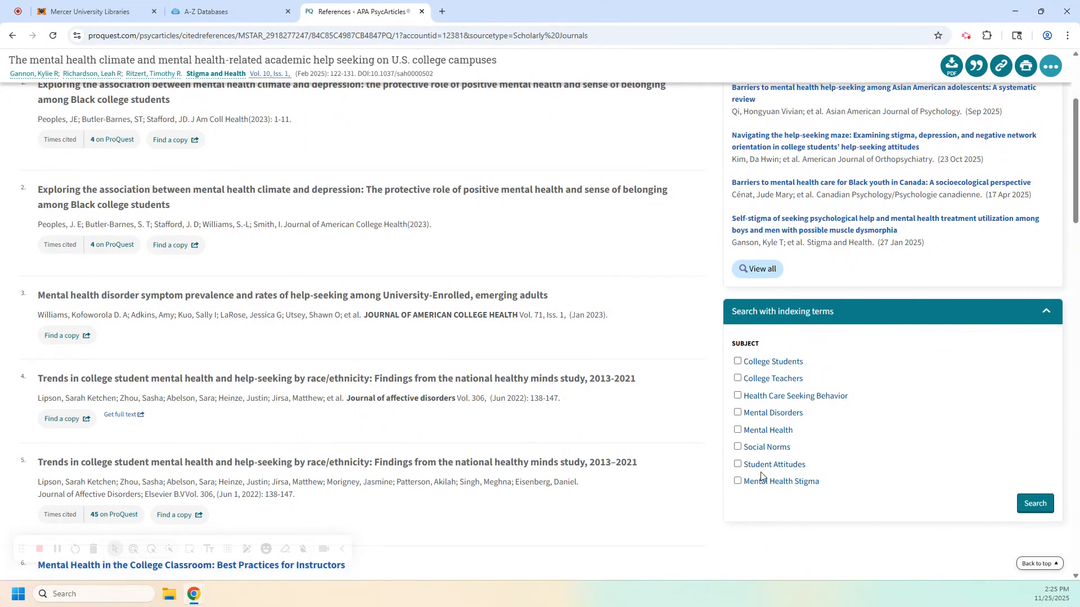
scroll(760, 473, "up", 3)
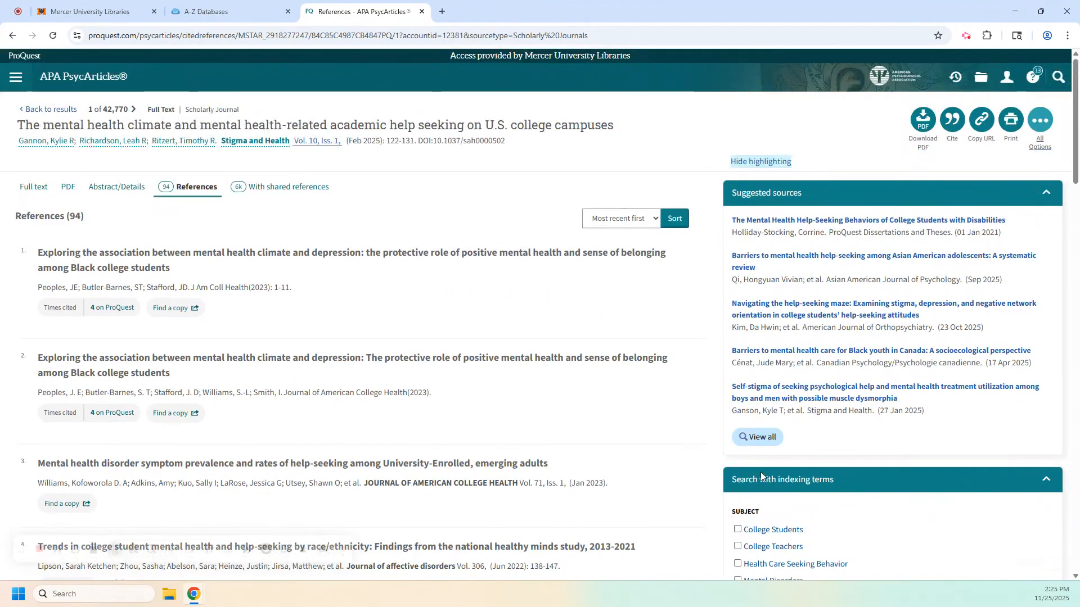
left_click(52, 111)
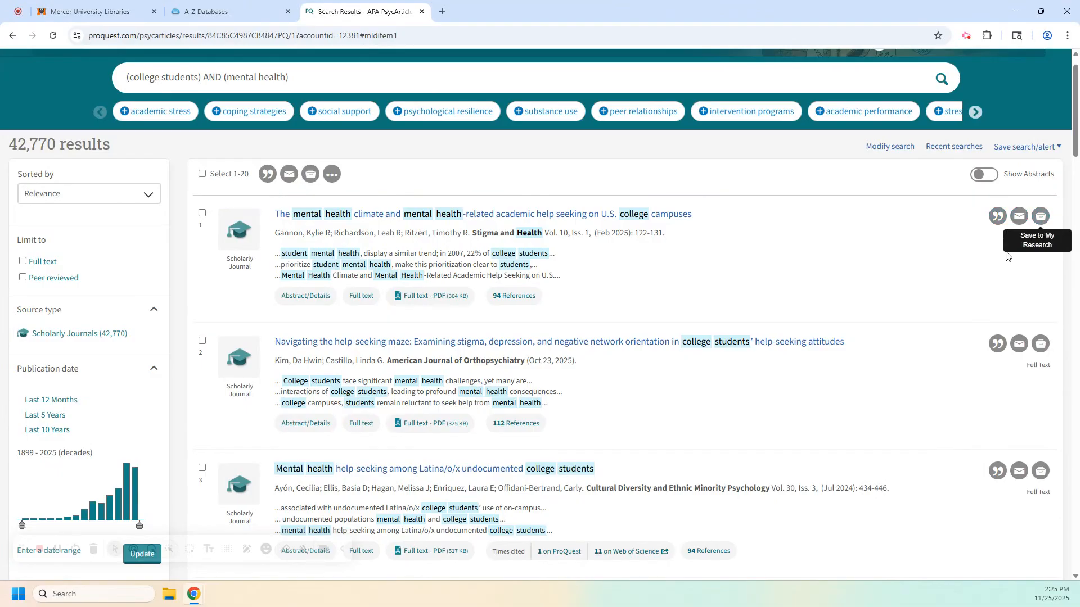
scroll(931, 272, "up", 1)
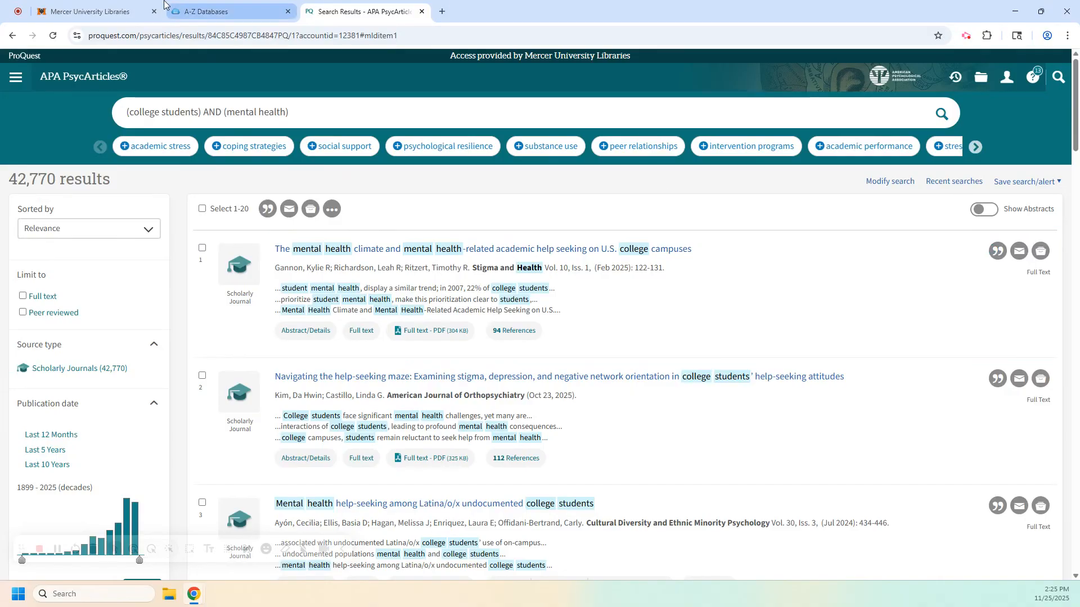
Step: Switch to the Mercer University Libraries site and open its Ask a Librarian page
left_click(92, 11)
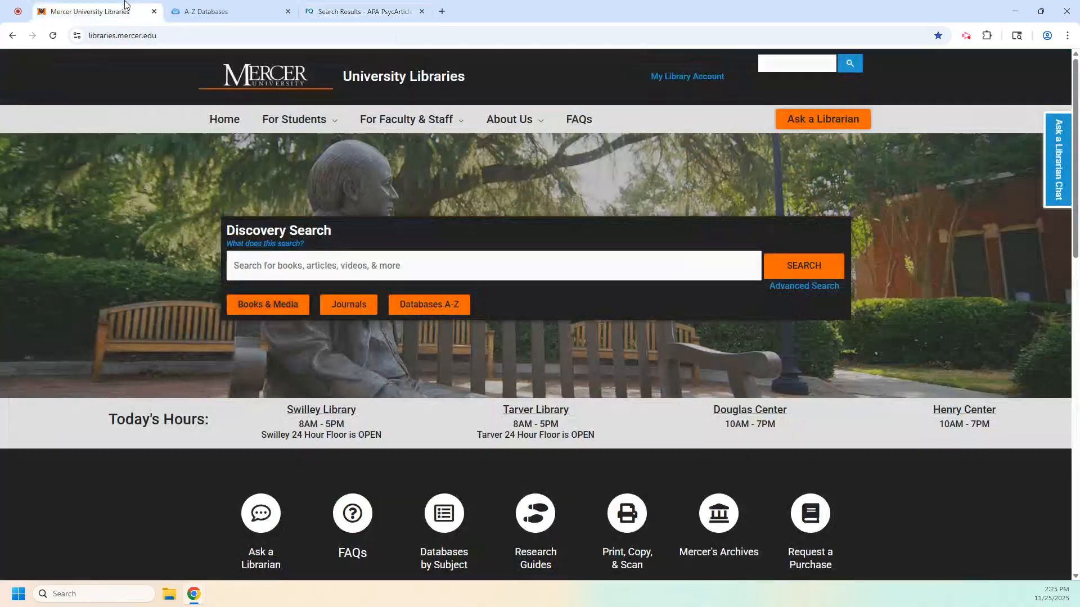
left_click(806, 128)
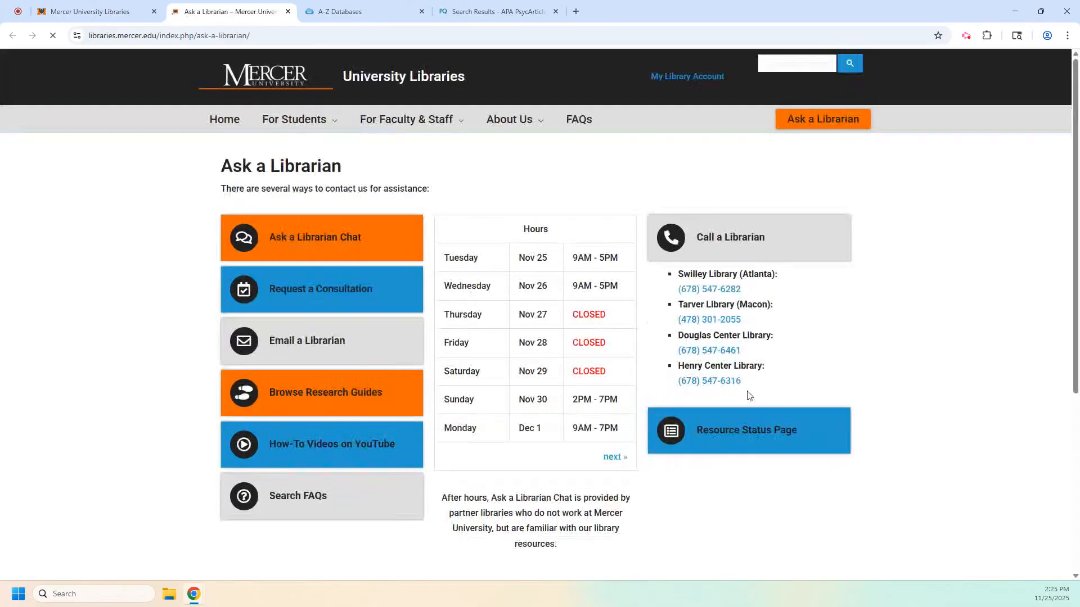